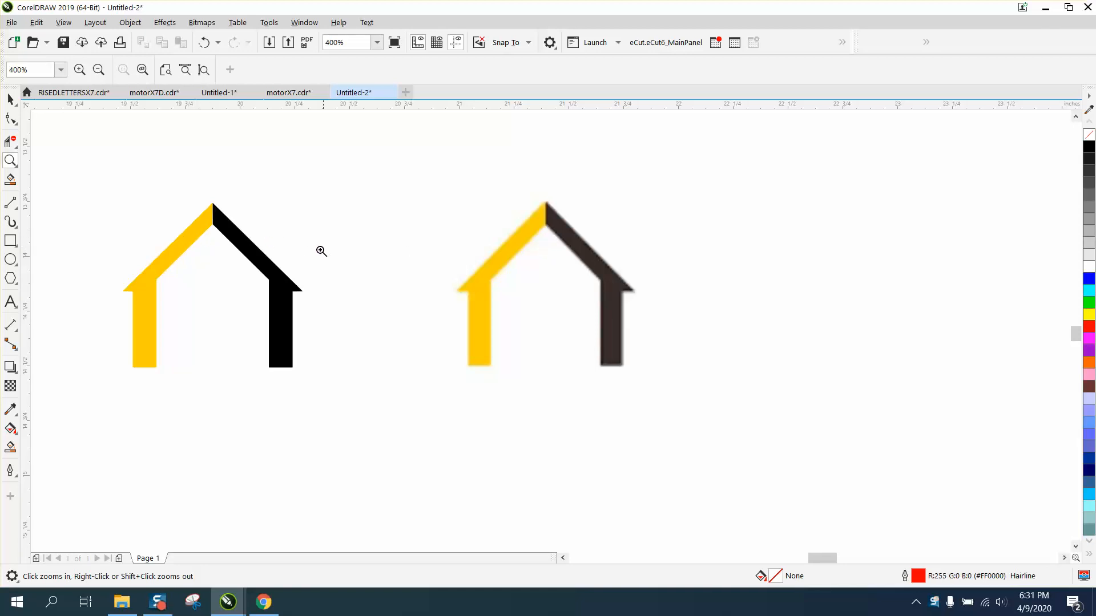
Draw a rectangle about 0.106 by 0.398 inches over the blurry house's yellow leg and place a copy over its dark leg
left_click_drag(119, 176, 706, 382)
right_click(351, 341)
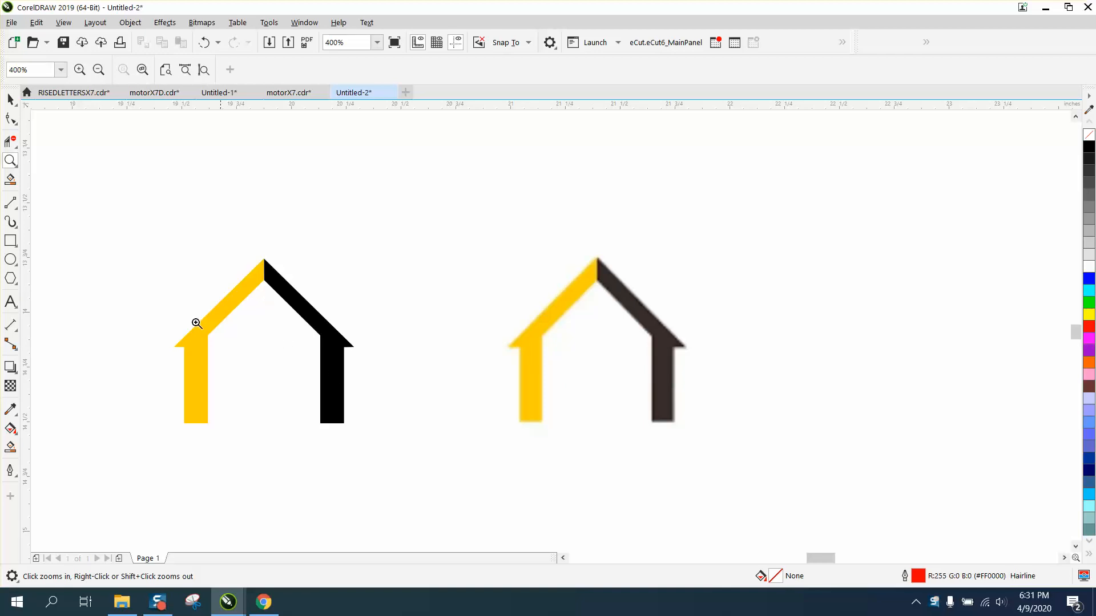
left_click(10, 242)
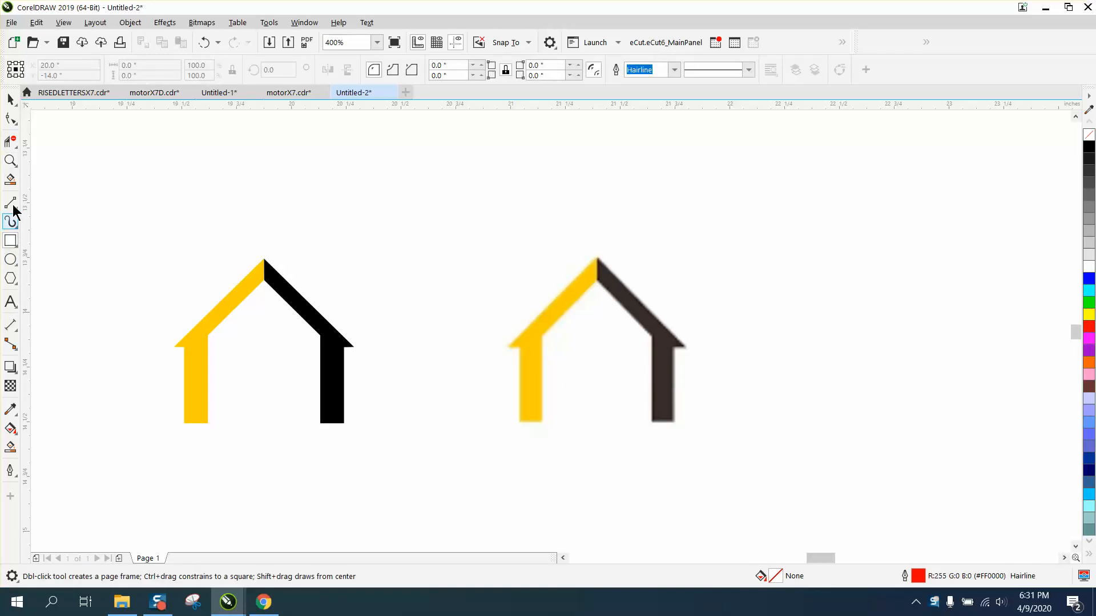
left_click(11, 161)
left_click_drag(434, 226, 817, 479)
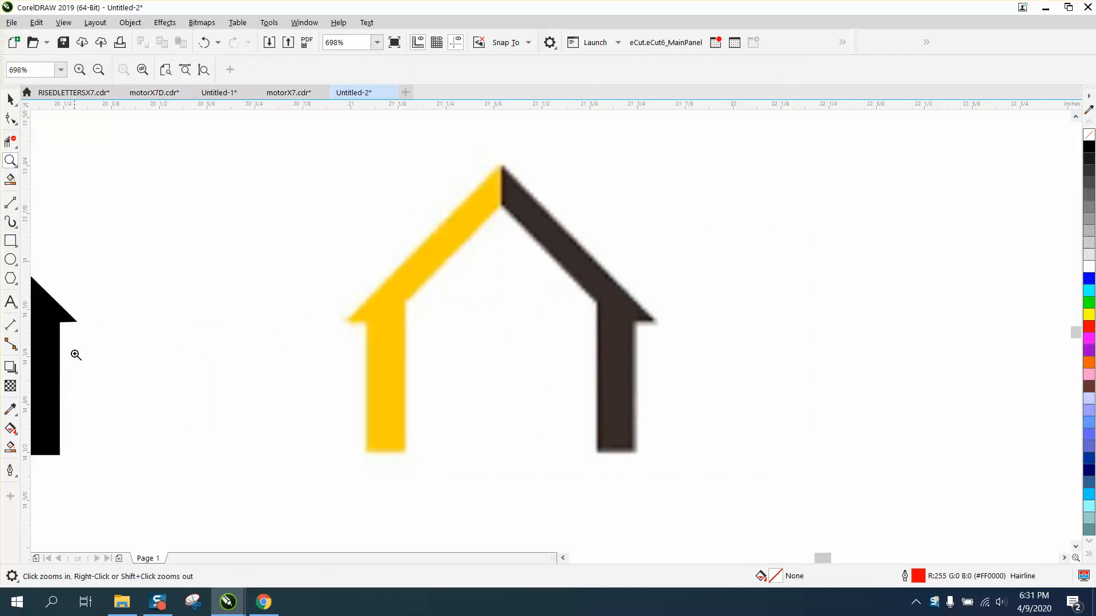
left_click(10, 240)
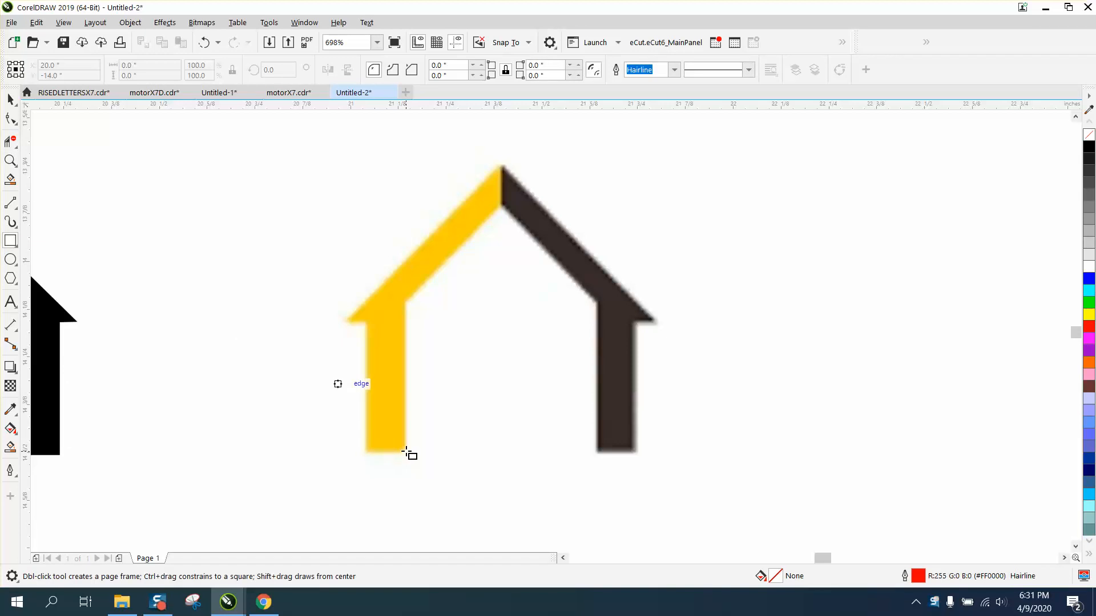
left_click_drag(406, 451, 364, 298)
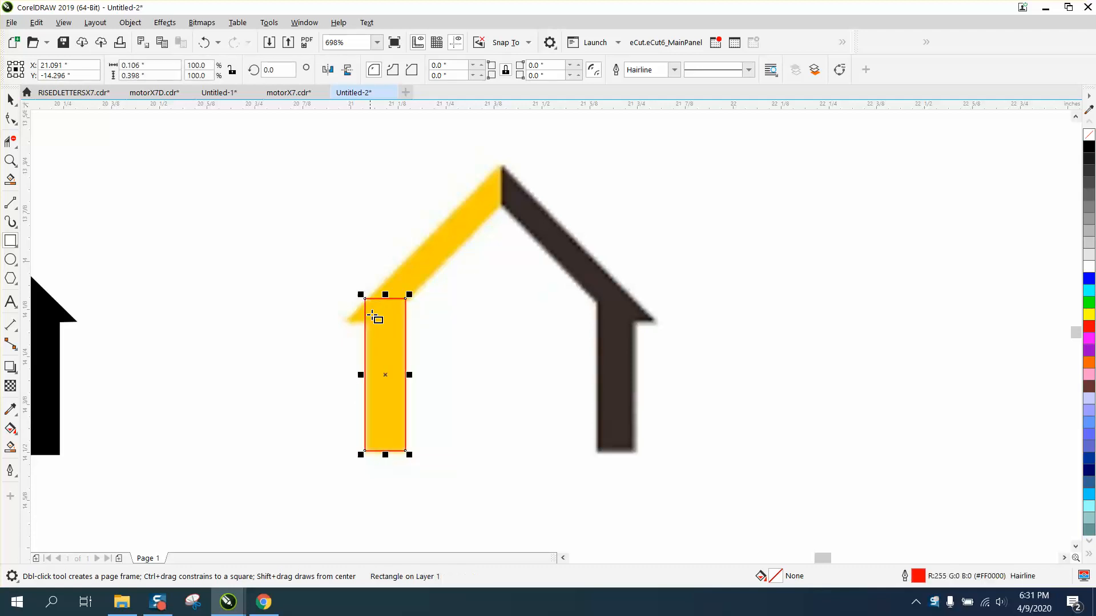
left_click(9, 97)
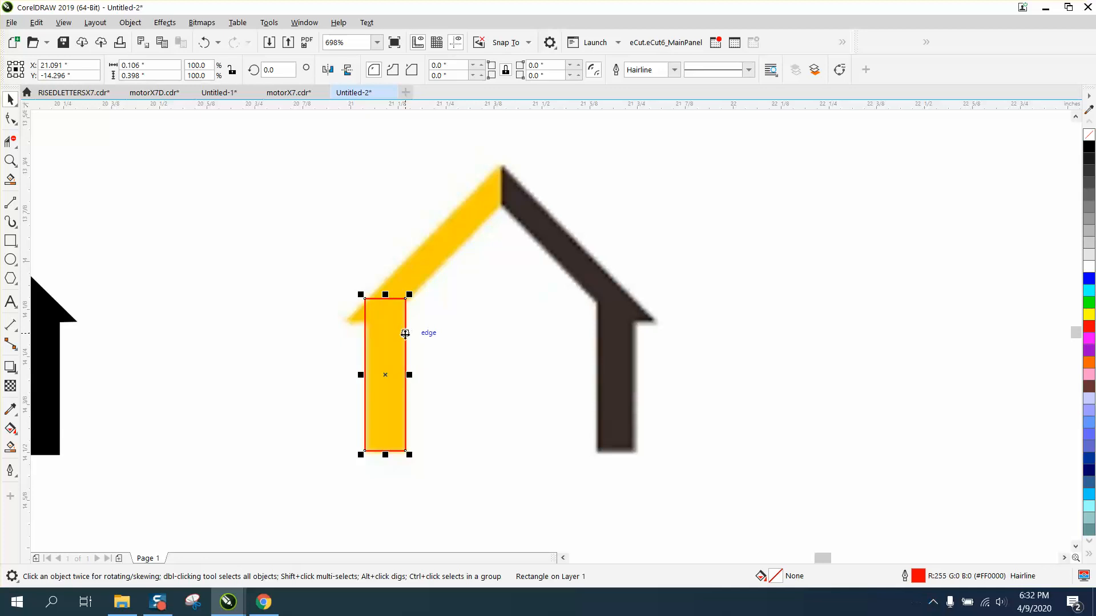
left_click_drag(398, 378, 616, 376)
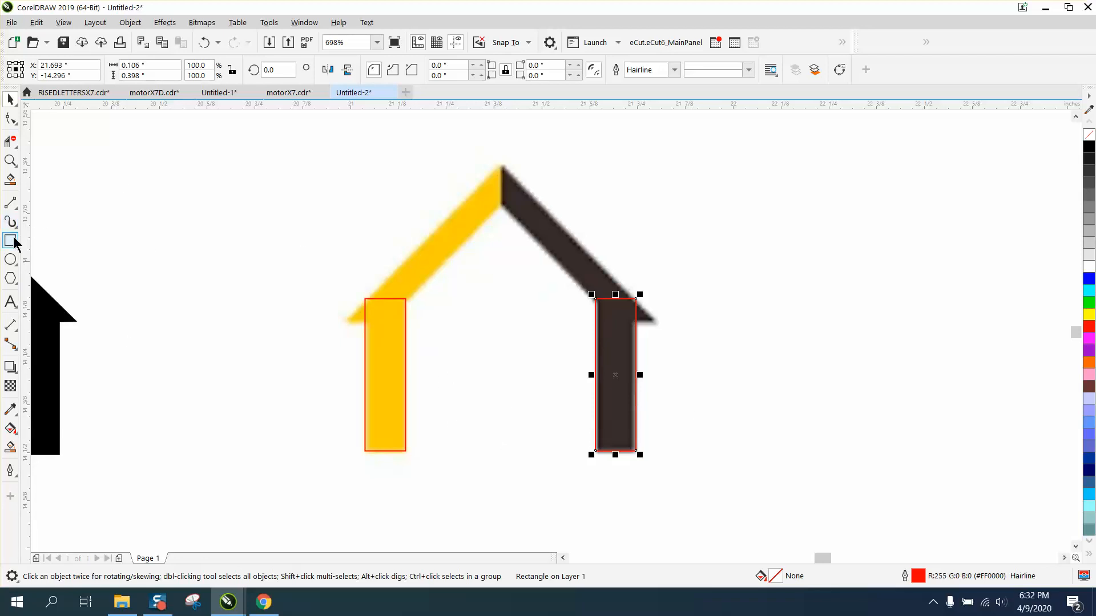
Measure the yellow roof beam's thickness and slanted length with a parallel dimension, leaving no dimension in the drawing
left_click(18, 210)
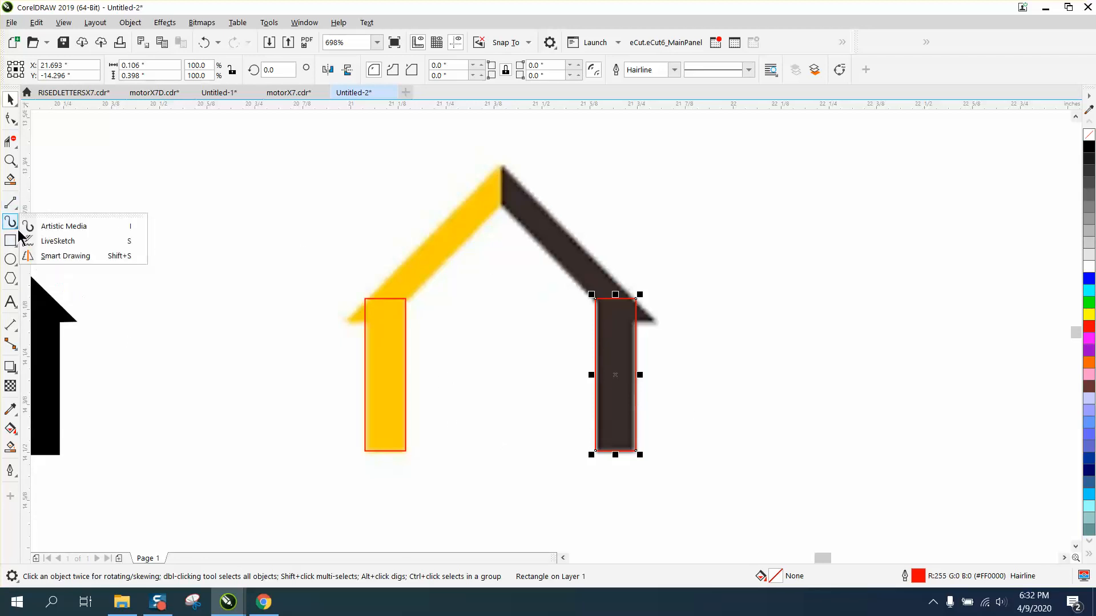
mouse_move(12, 327)
left_click(46, 330)
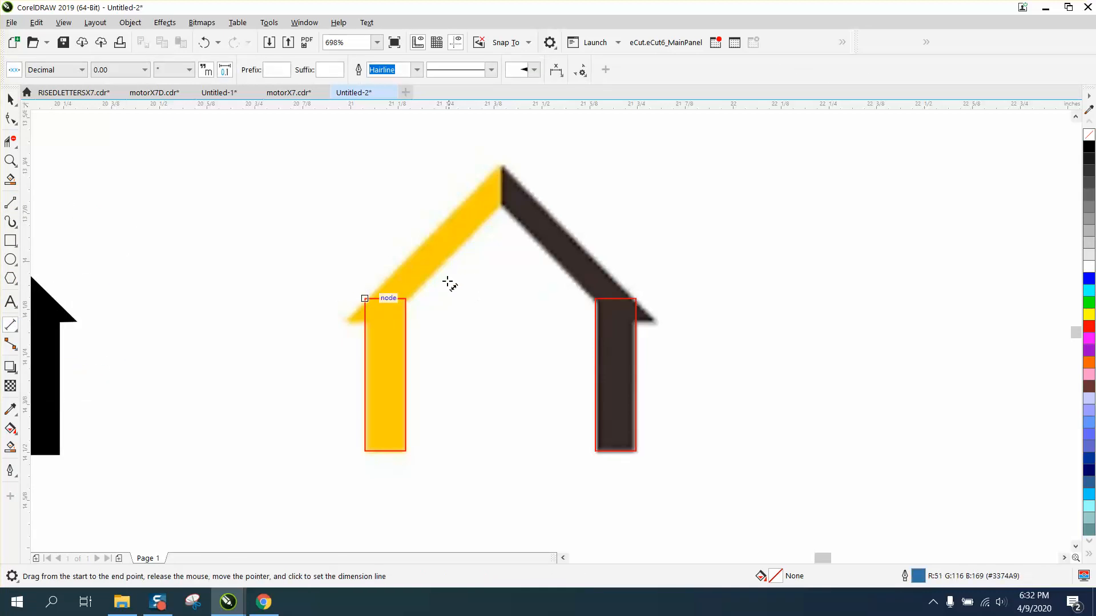
left_click_drag(437, 275, 417, 254)
left_click(416, 249)
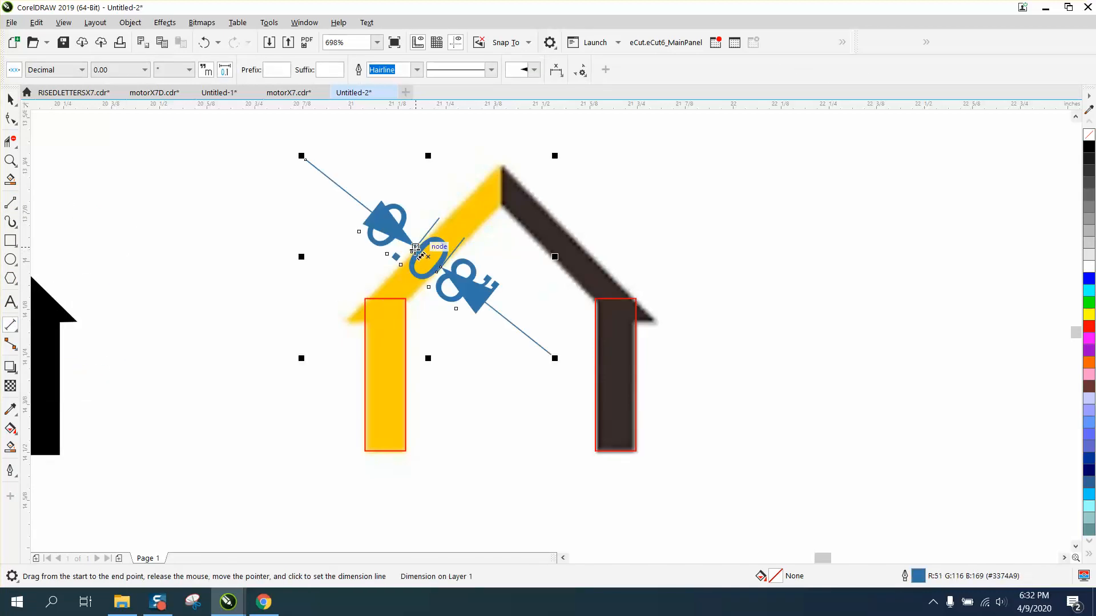
key("ctrl+z")
left_click_drag(501, 165, 345, 317)
key("Escape")
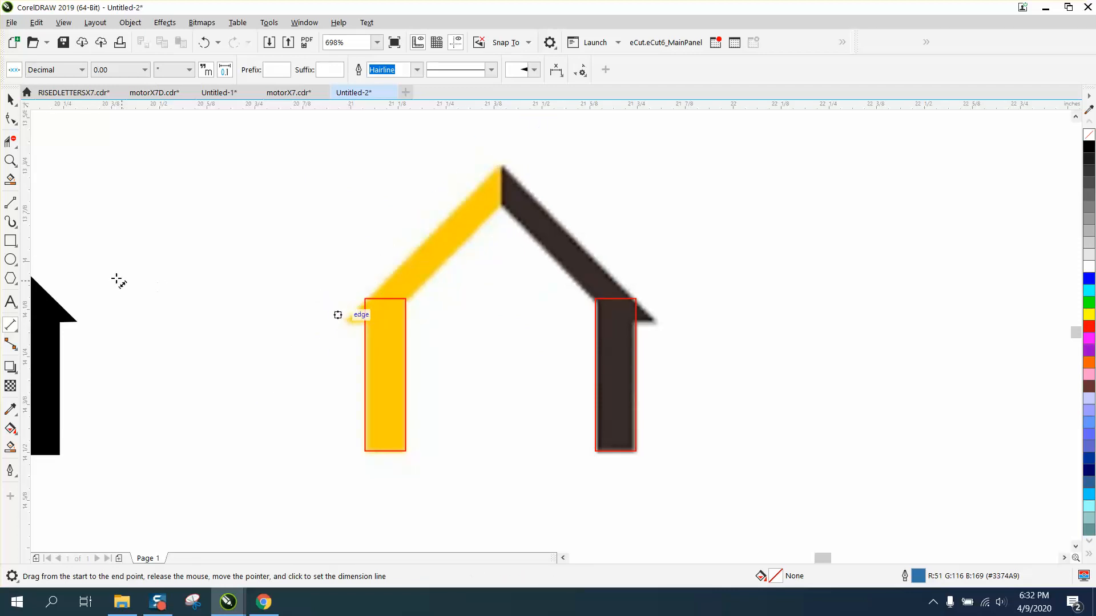
Draw a horizontal rectangle in the empty space between the two houses and set its size to 0.58 by 0.08 inches
left_click(10, 241)
left_click_drag(129, 197, 302, 233)
left_click_drag(151, 65, 118, 65)
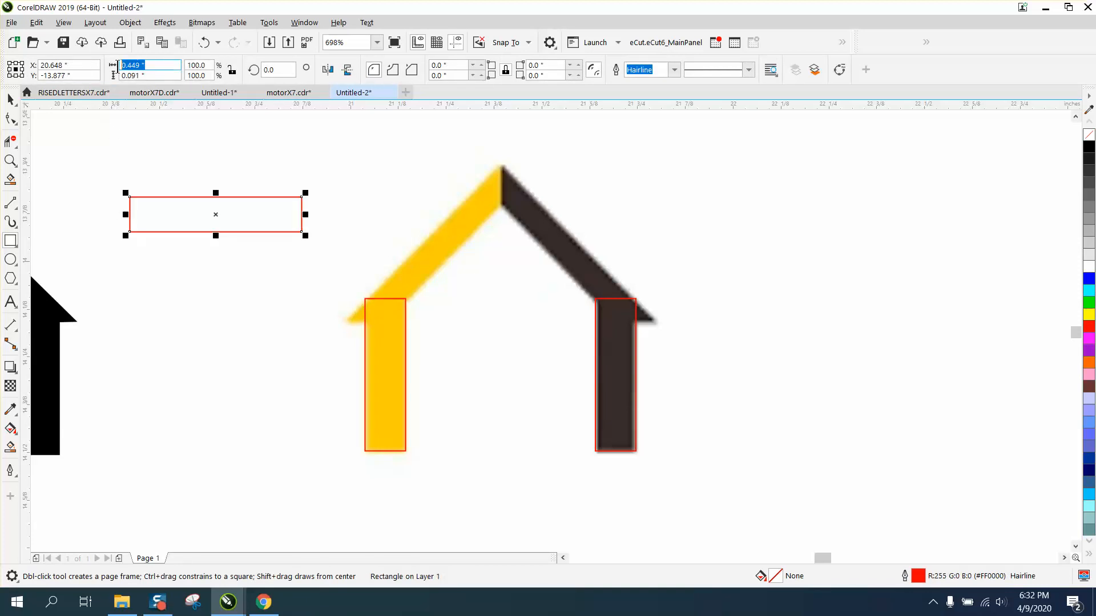
type(".58")
key("Tab")
type(".0")
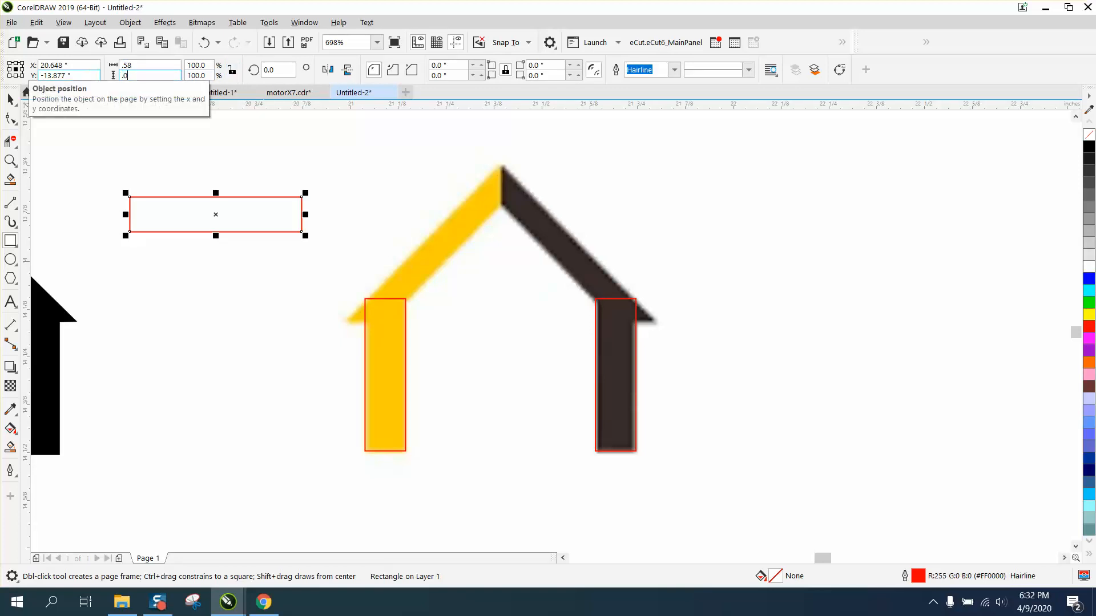
key("Return")
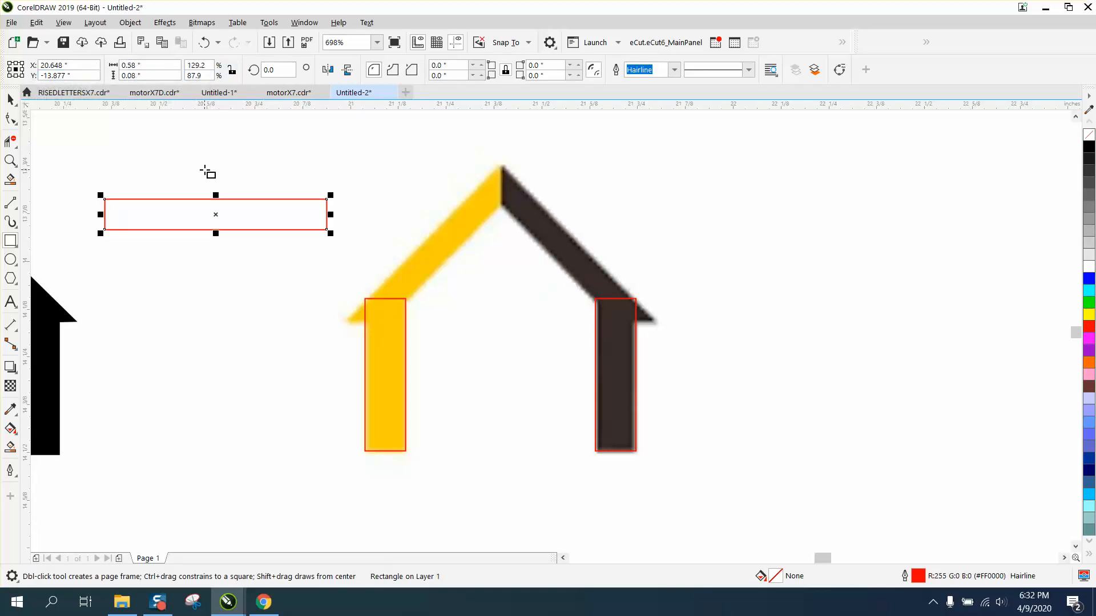
Draw a vertical 2-point line about 0.122 inches long from the horizontal rectangle's upper-left corner down past its bottom edge
left_click(10, 160)
left_click_drag(77, 166, 387, 266)
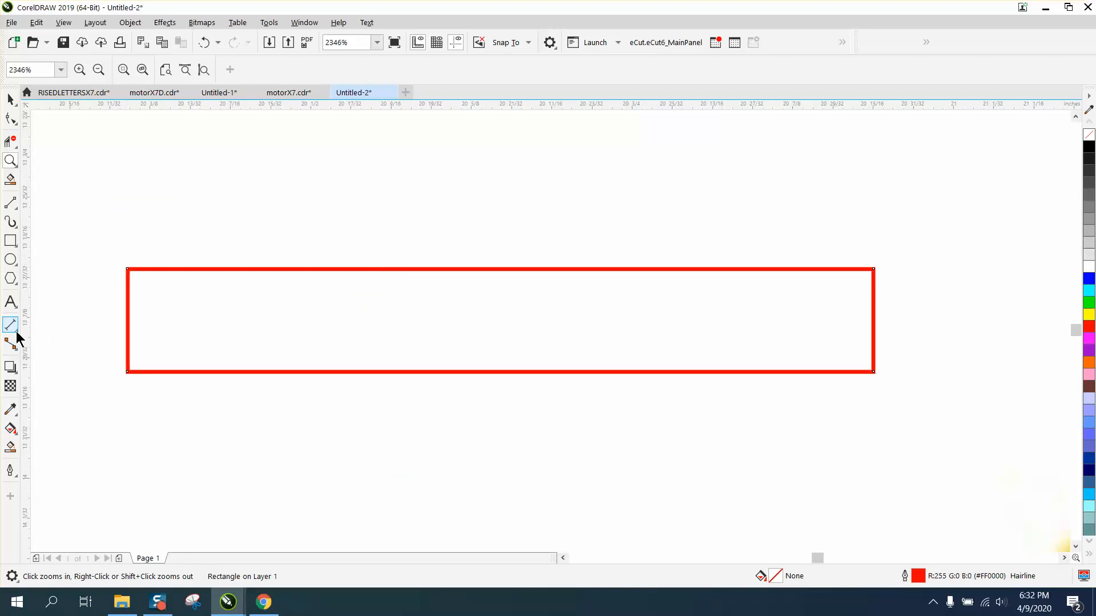
left_click(17, 211)
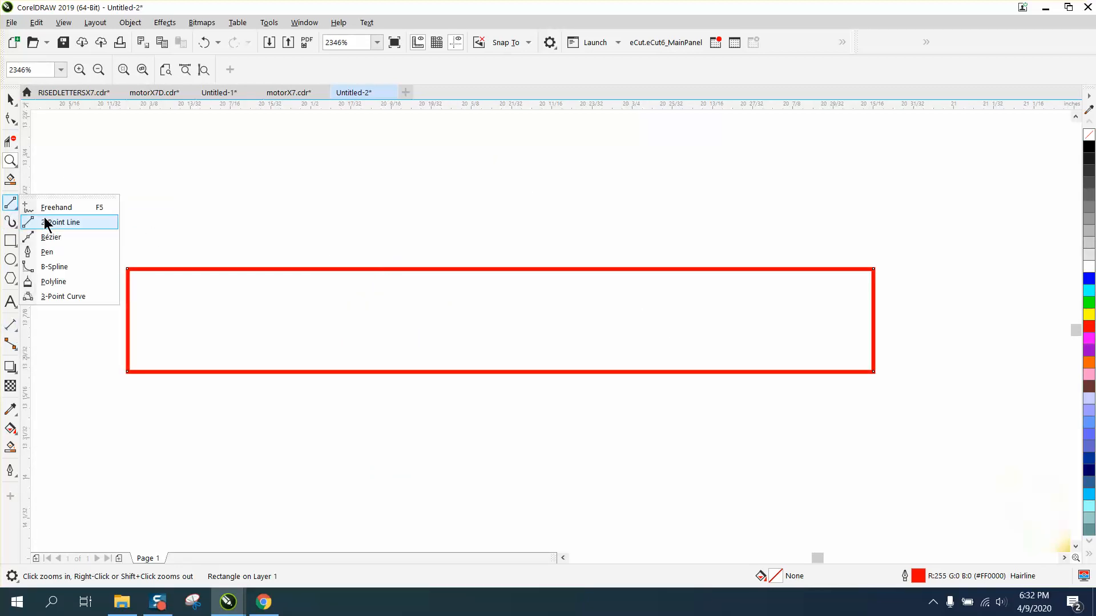
left_click(52, 221)
left_click_drag(127, 268, 128, 426)
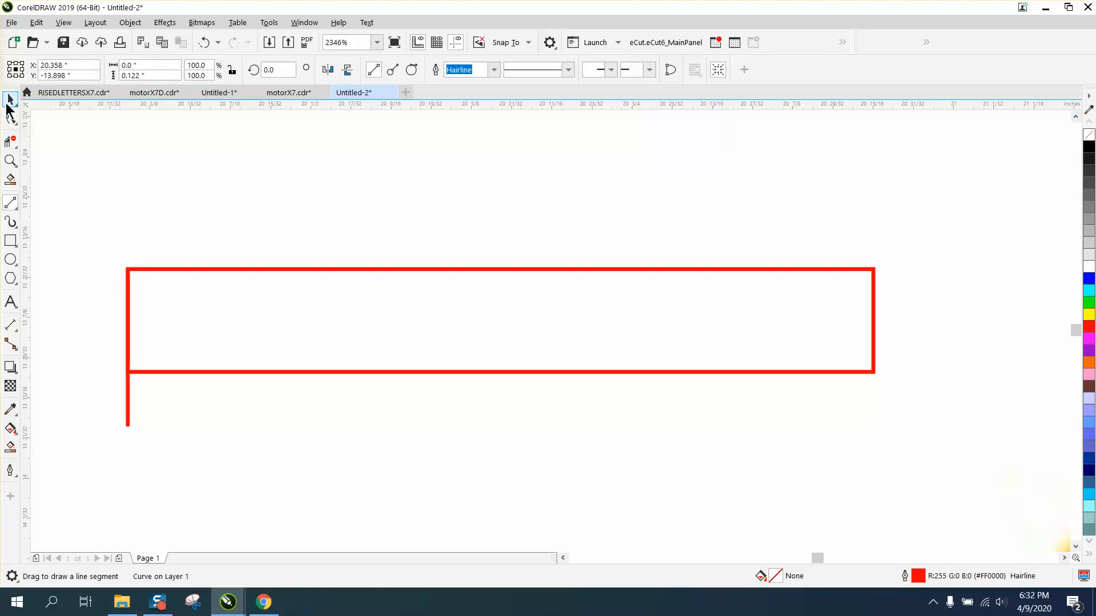
Move the vertical line's rotation centre to the rectangle's upper-left corner and rotate the line 45 degrees
left_click(10, 100)
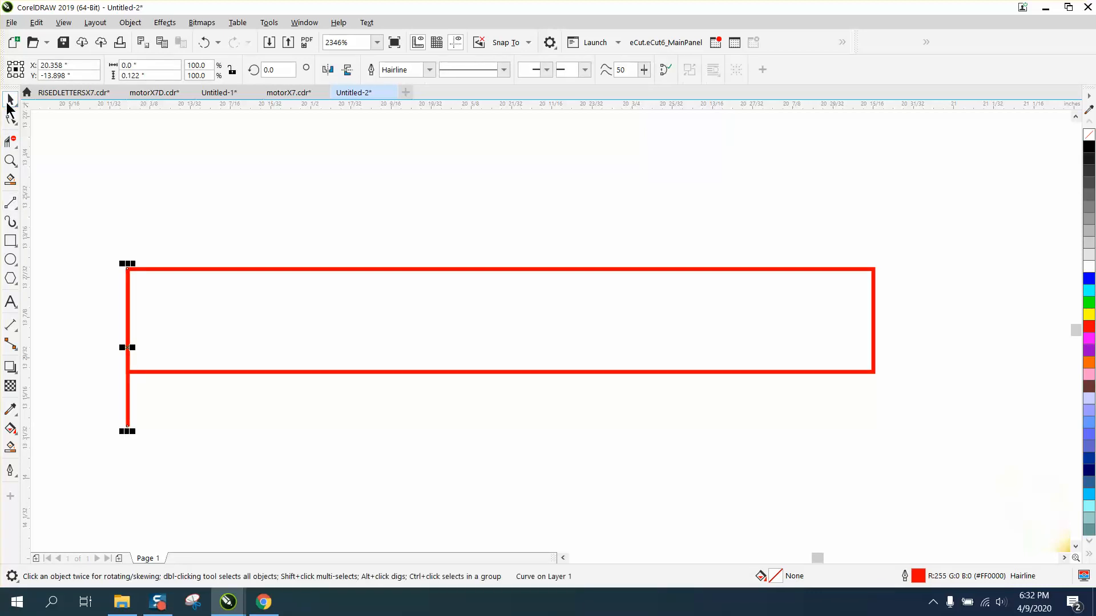
left_click(127, 349)
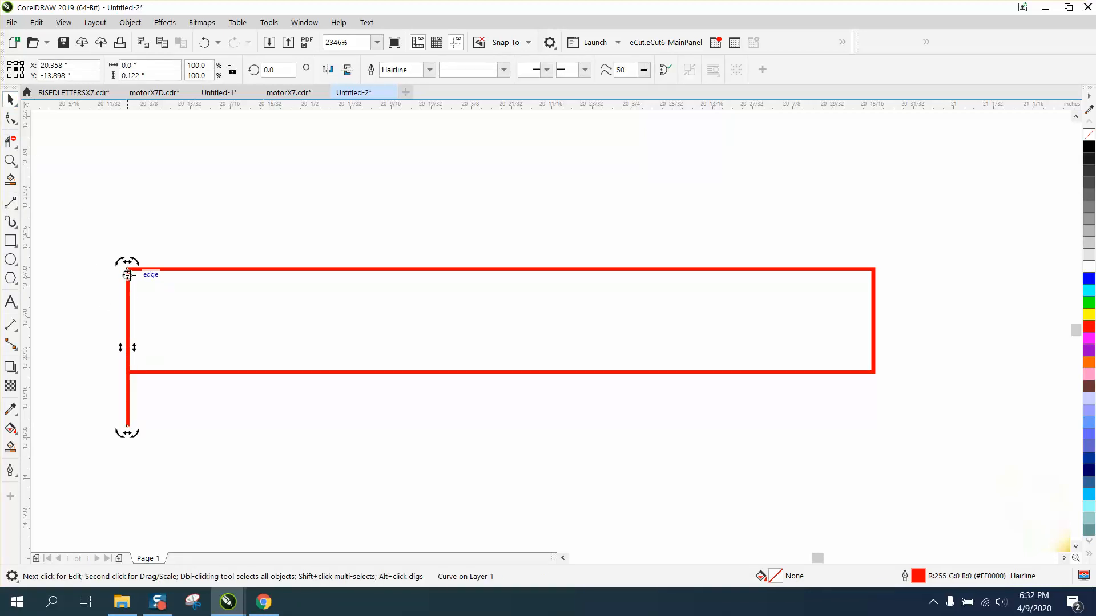
left_click(142, 257)
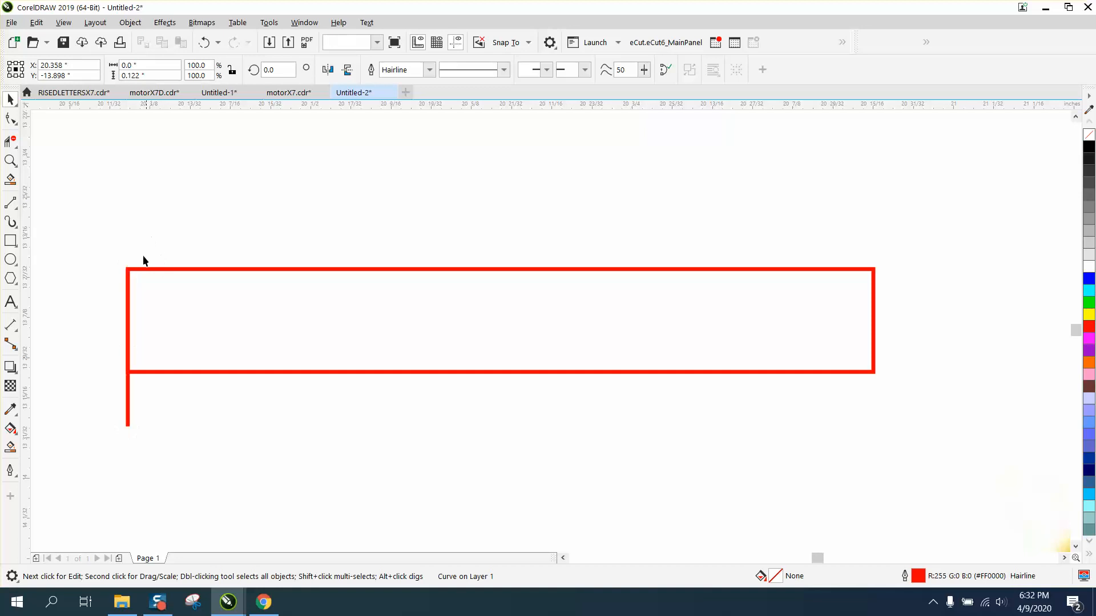
left_click(128, 284)
left_click(128, 284)
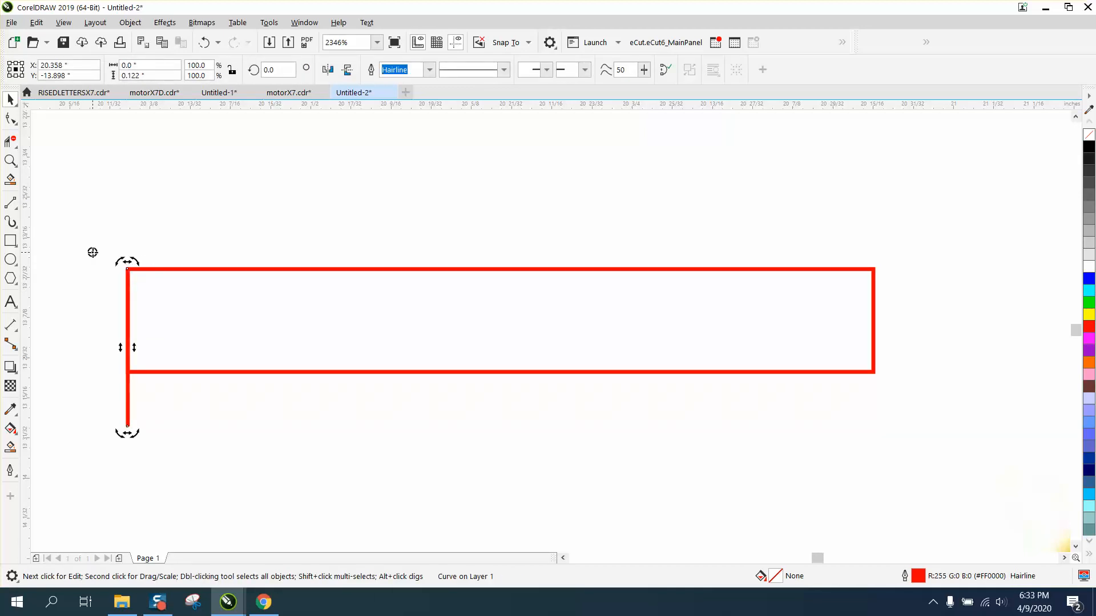
left_click_drag(91, 252, 128, 268)
left_click(269, 69)
type("45")
key("Return")
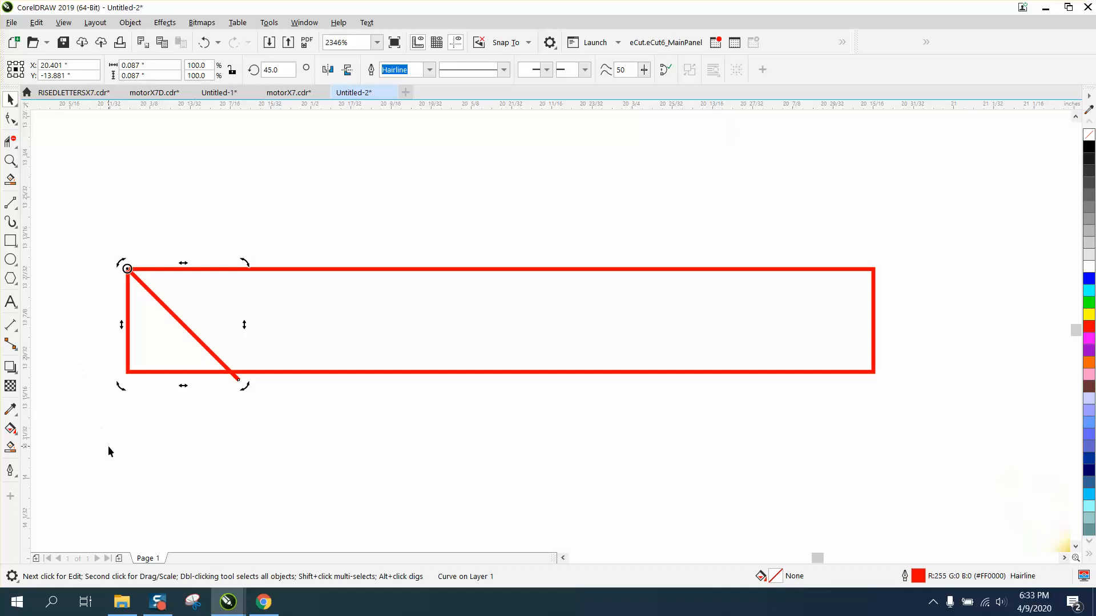
Try grouping the rectangle with its diagonal line and mirroring a copy of the group vertically
scroll(108, 440, "down", 2)
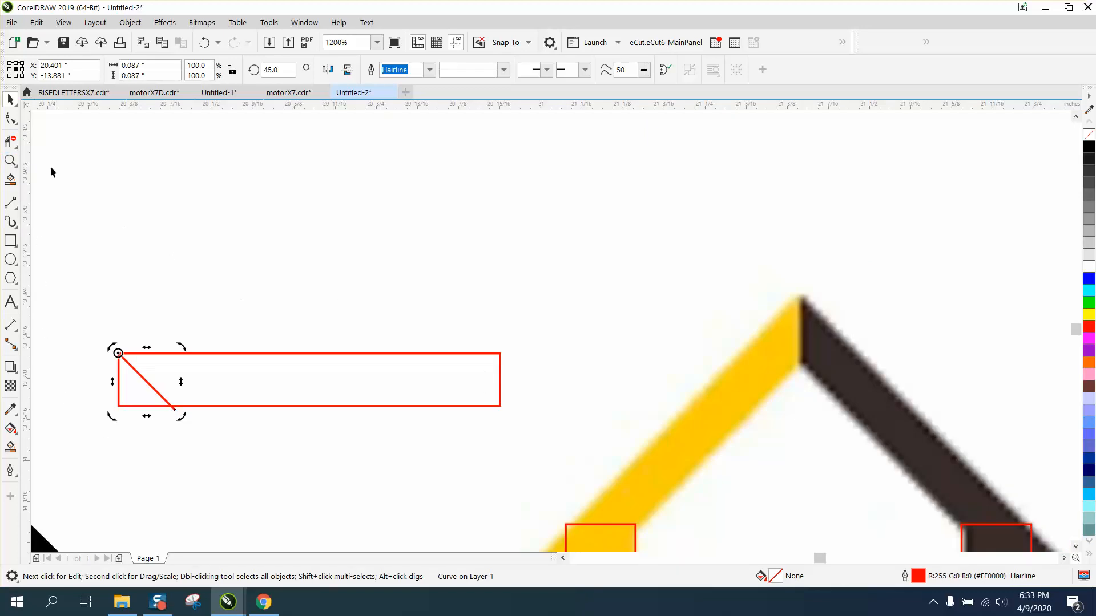
left_click_drag(74, 295, 108, 363)
left_click_drag(549, 451, 566, 451)
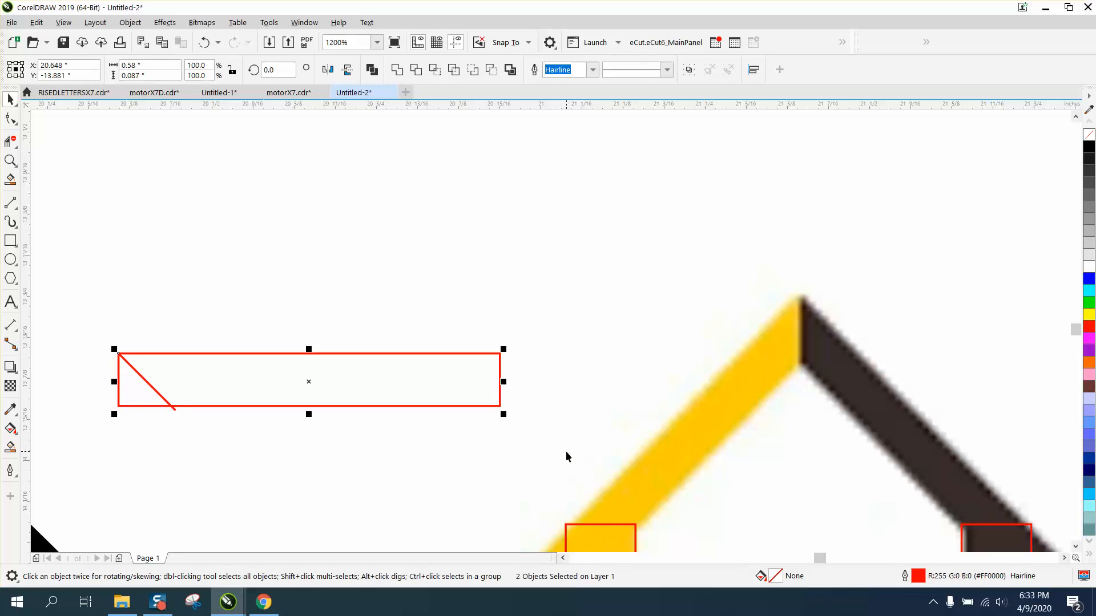
key("ctrl+g")
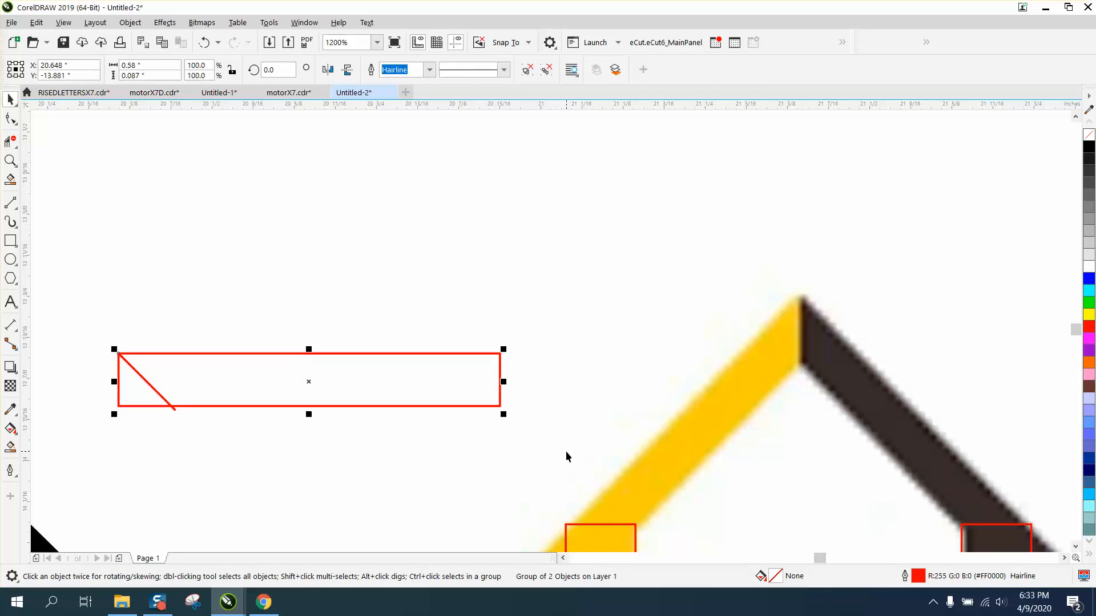
left_click(349, 70)
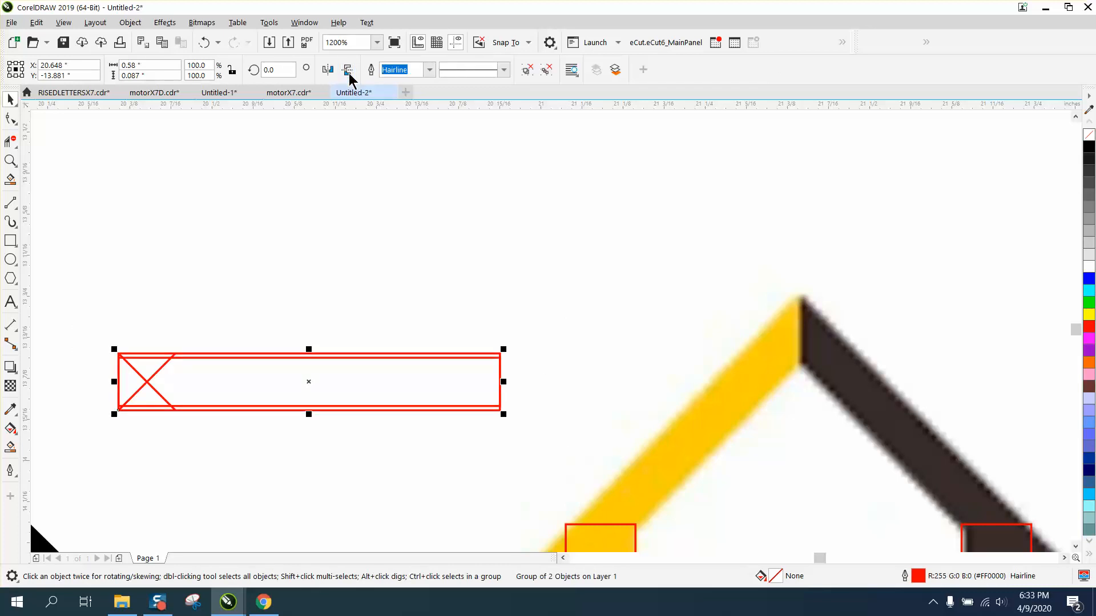
key("Delete")
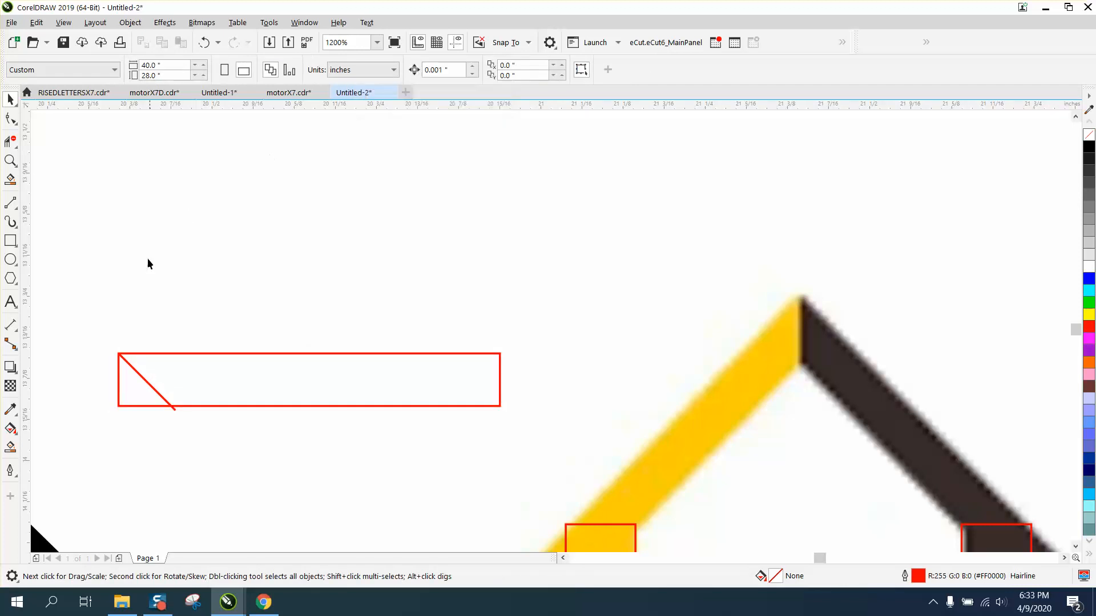
left_click(136, 371)
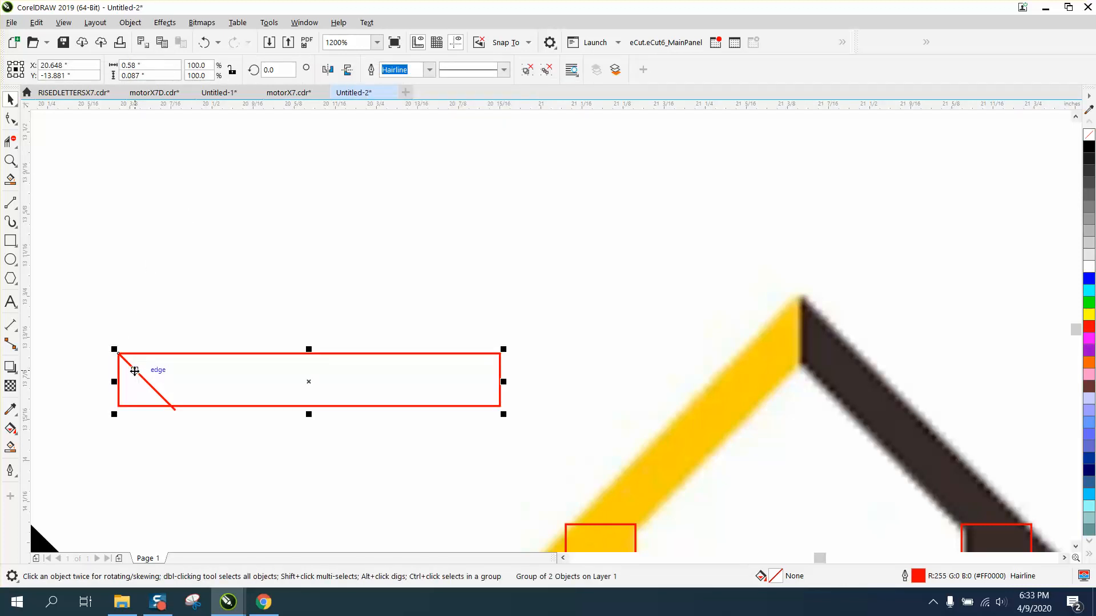
left_click(152, 373)
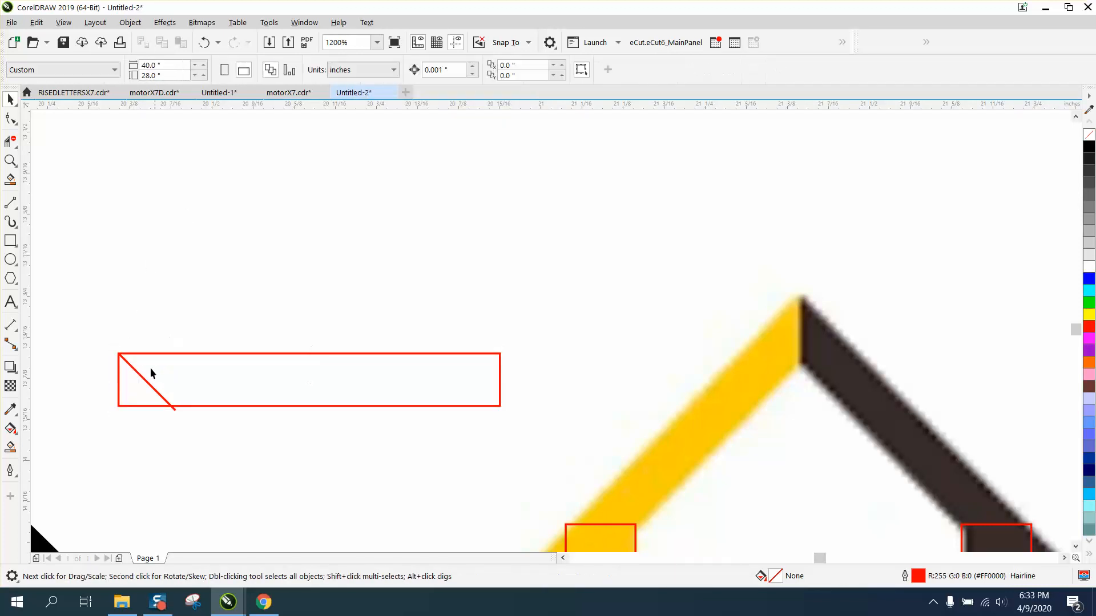
Mirror a copy of the diagonal line horizontally and move it to the rectangle's upper-right corner
left_click(143, 382)
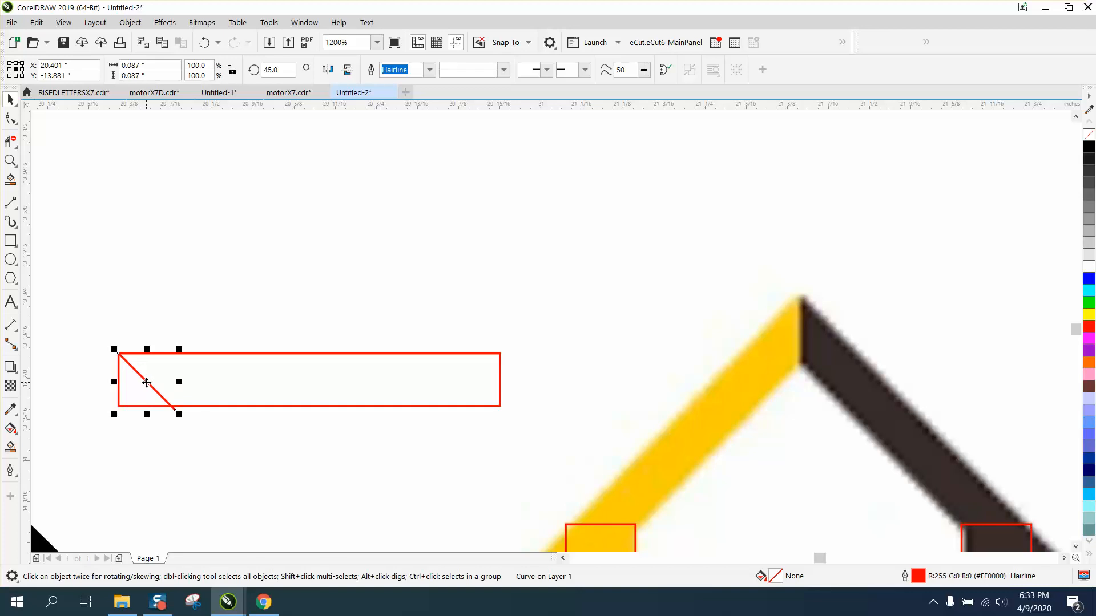
left_click(327, 69)
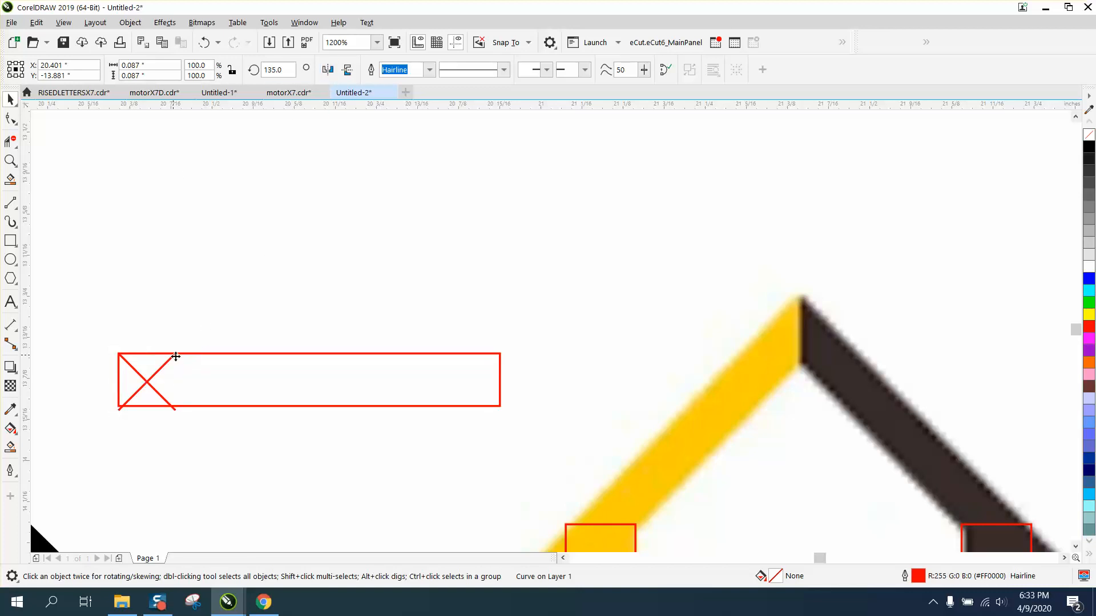
left_click_drag(175, 357, 499, 354)
Create a yellow trapezoid with Smart Fill from the rectangle area enclosed between the two diagonal lines
scroll(321, 357, "down", 2)
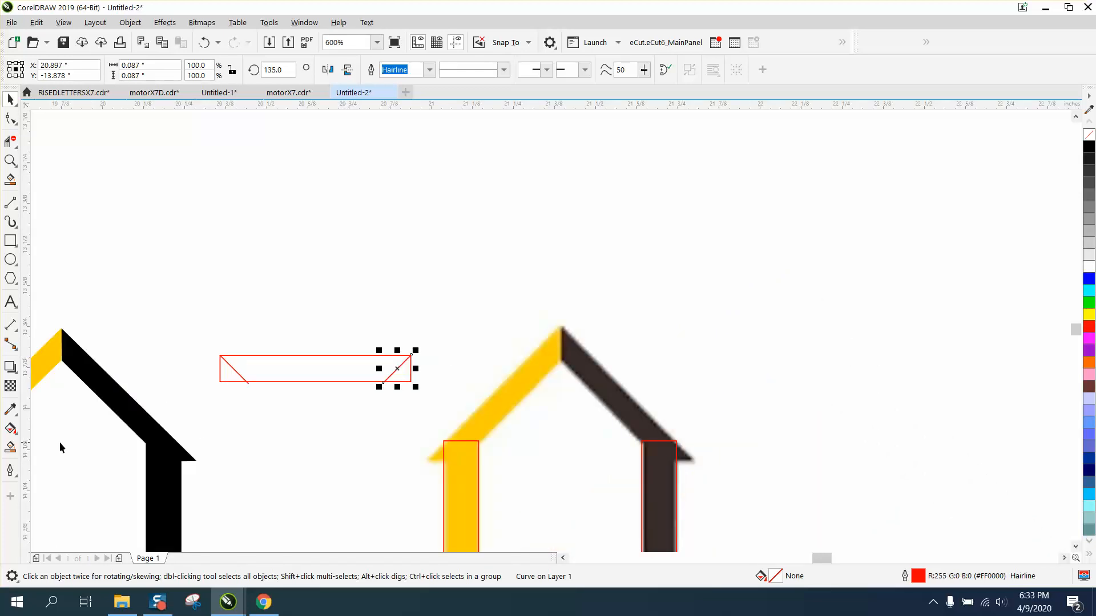
left_click(13, 450)
left_click(279, 380)
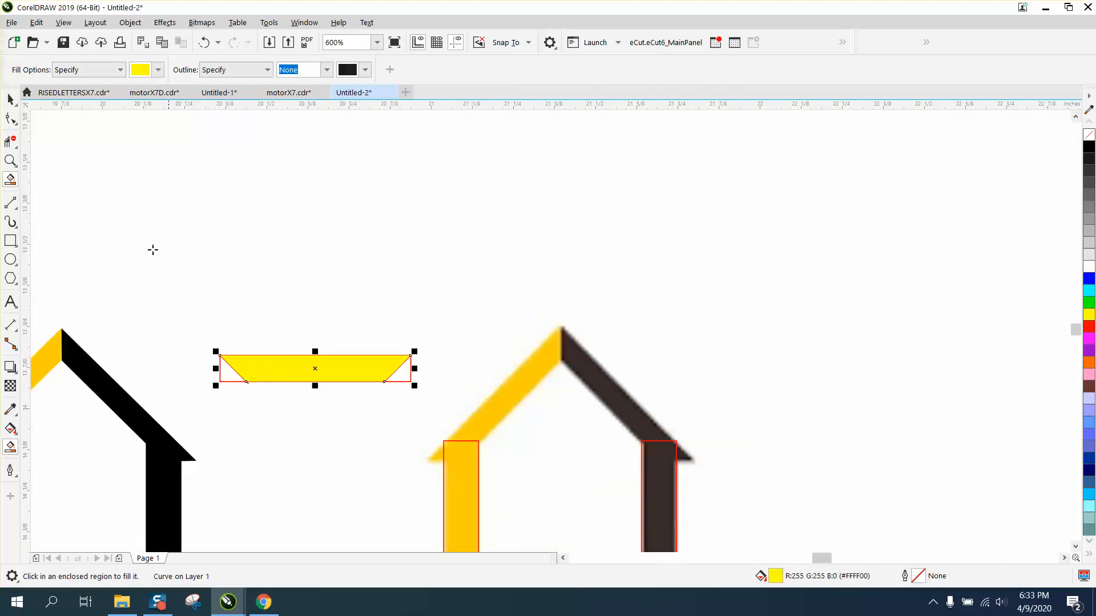
Move the yellow trapezoid above the construction rectangle and change it to no fill with a red outline
left_click(11, 99)
left_click_drag(312, 364, 330, 293)
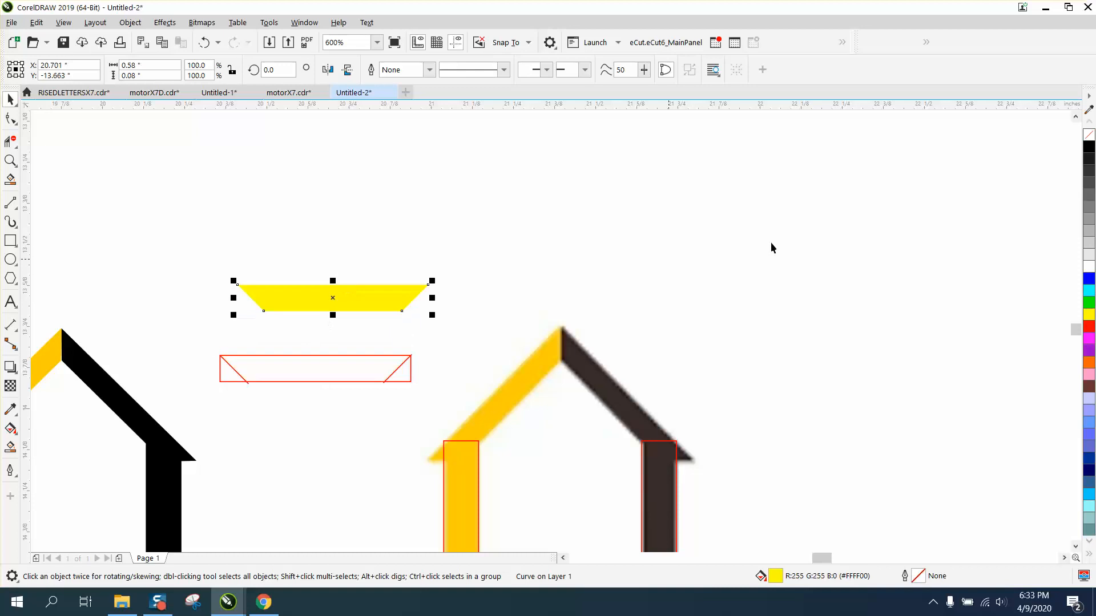
left_click(1089, 134)
right_click(1087, 326)
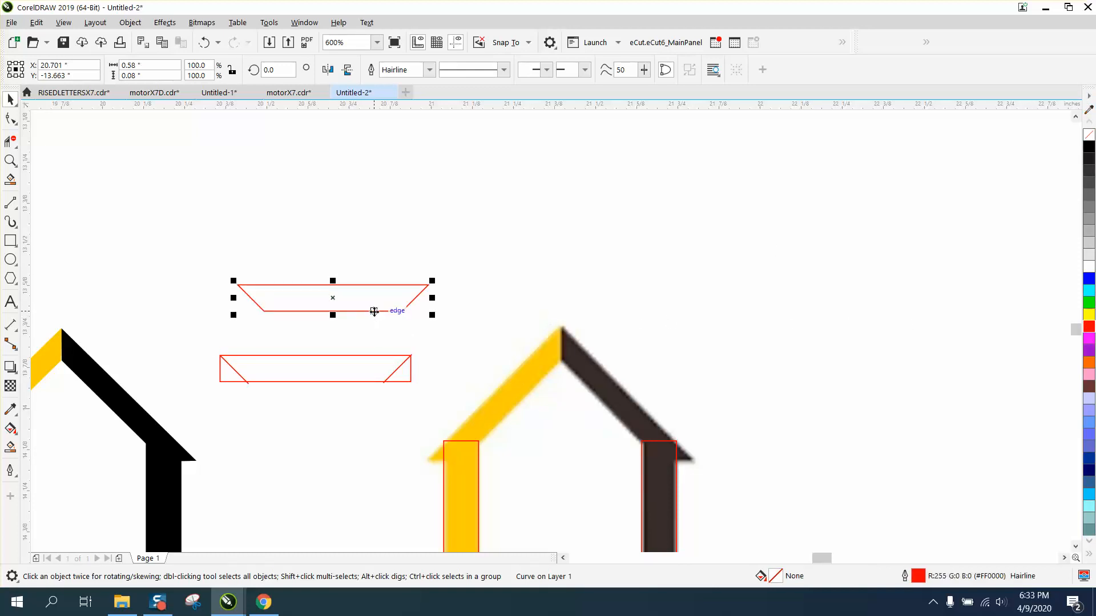
Delete the construction rectangle with its diagonal lines and move the trapezoid so its upper-right corner sits on the blurry house's roof peak
left_click_drag(192, 340, 449, 398)
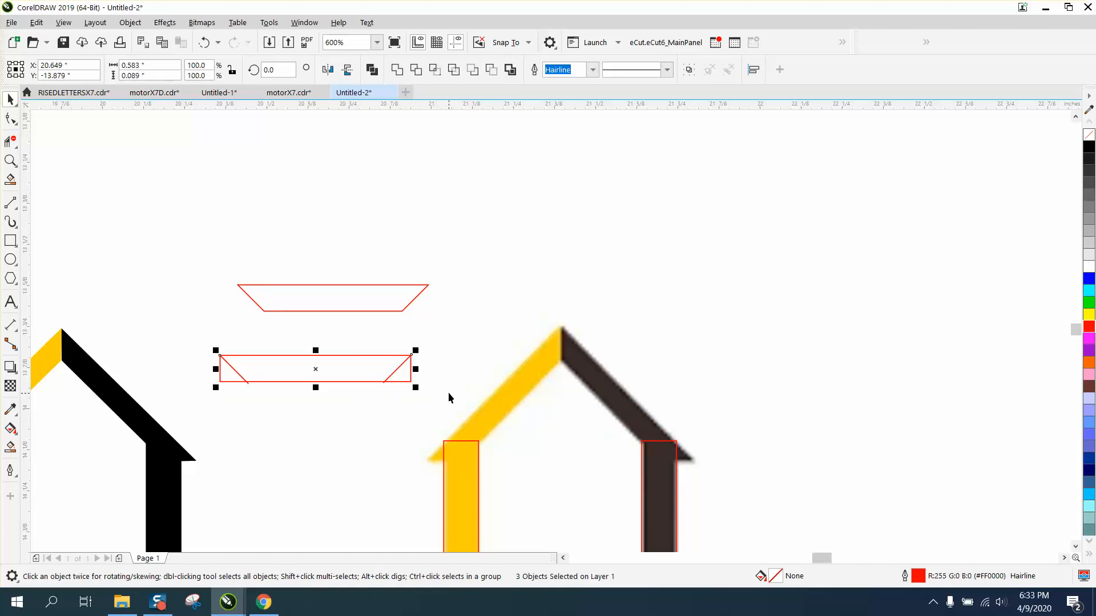
key("Delete")
left_click(11, 161)
left_click_drag(229, 224, 818, 532)
left_click(10, 99)
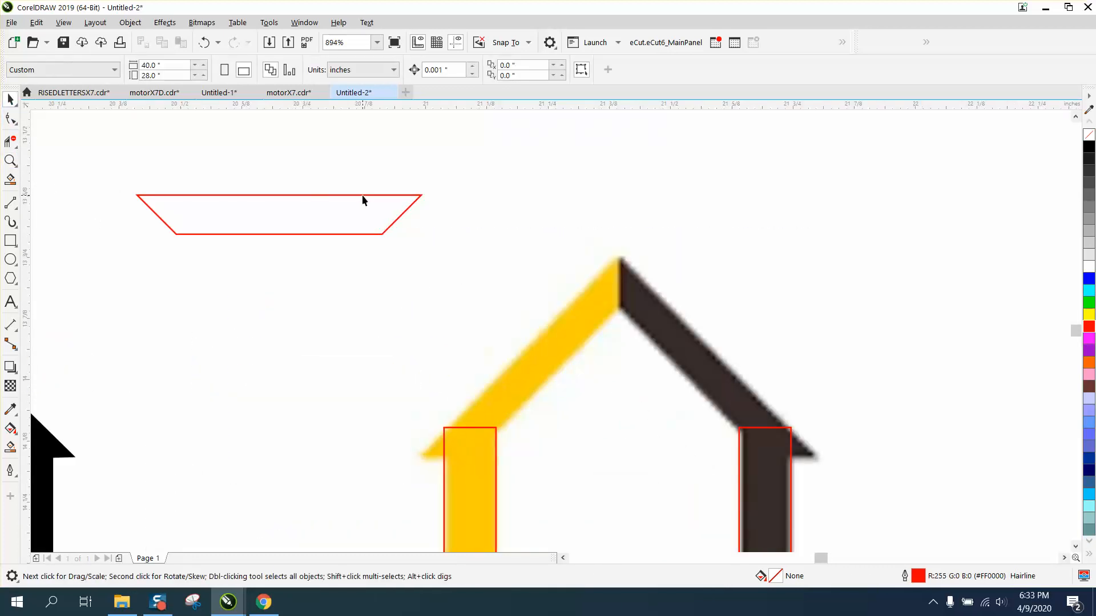
left_click(363, 196)
left_click_drag(420, 197, 617, 257)
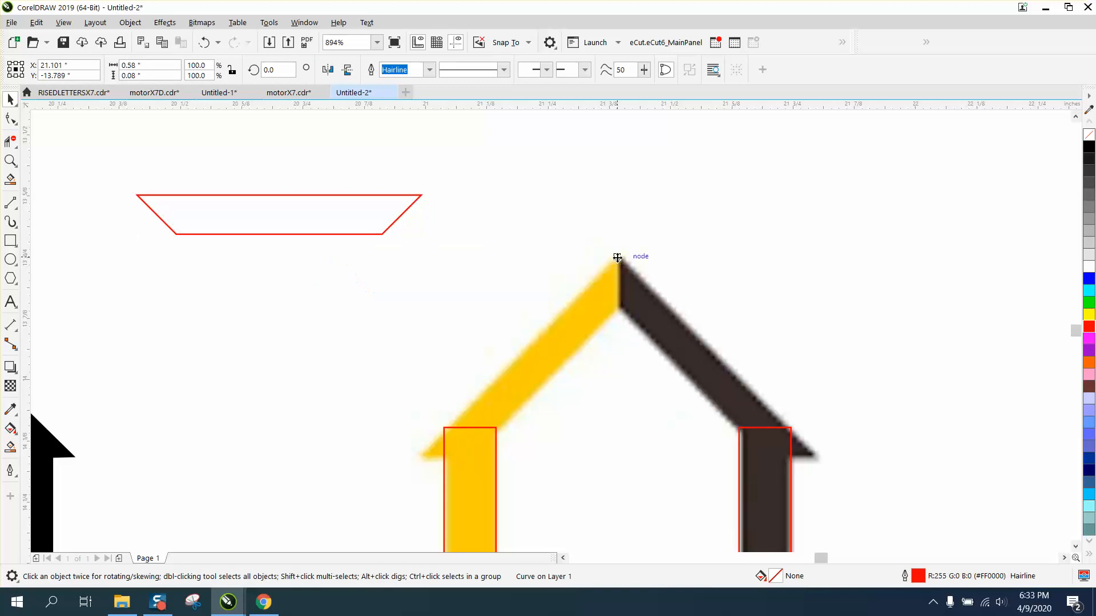
Rotate the trapezoid around its corner at the roof peak to exactly 45 degrees along the yellow roof beam
left_click(476, 276)
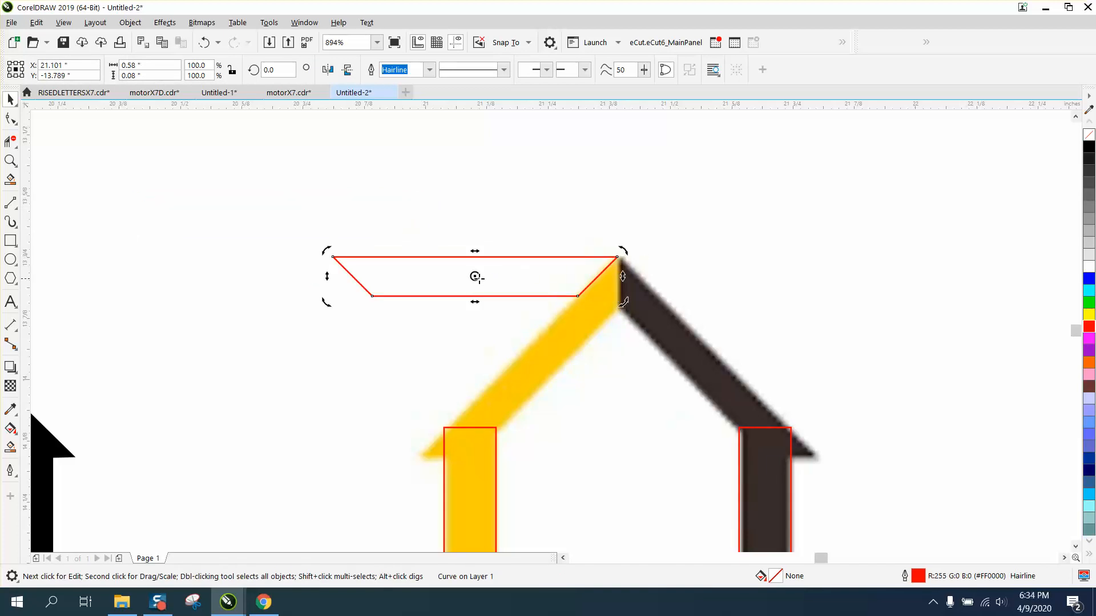
left_click_drag(619, 263, 617, 257)
left_click_drag(327, 248, 418, 451)
left_click_drag(291, 71, 263, 74)
type("4")
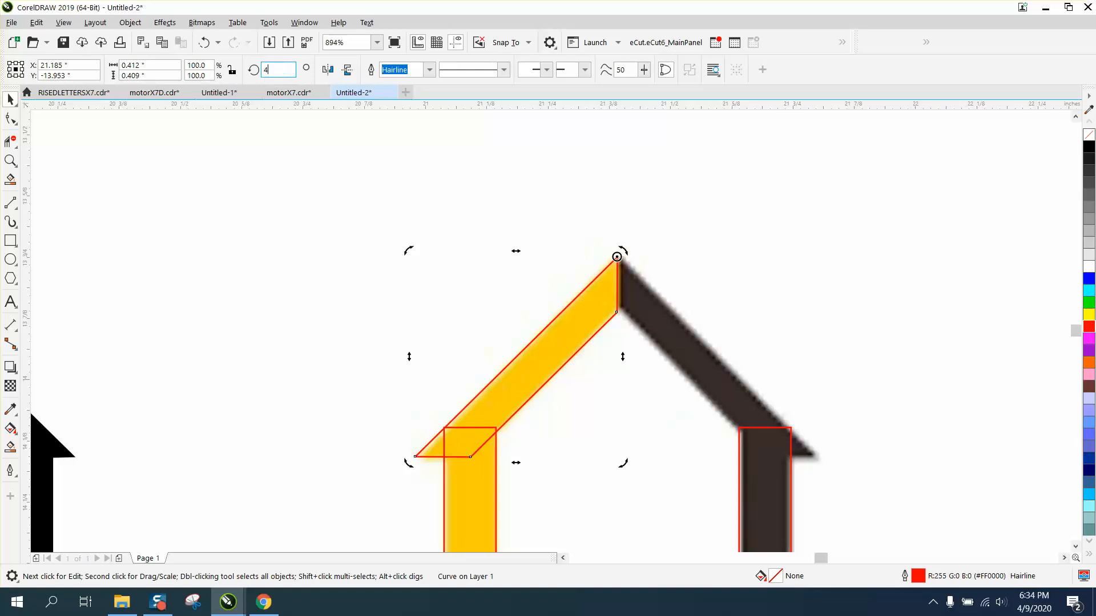
type("5")
key("Return")
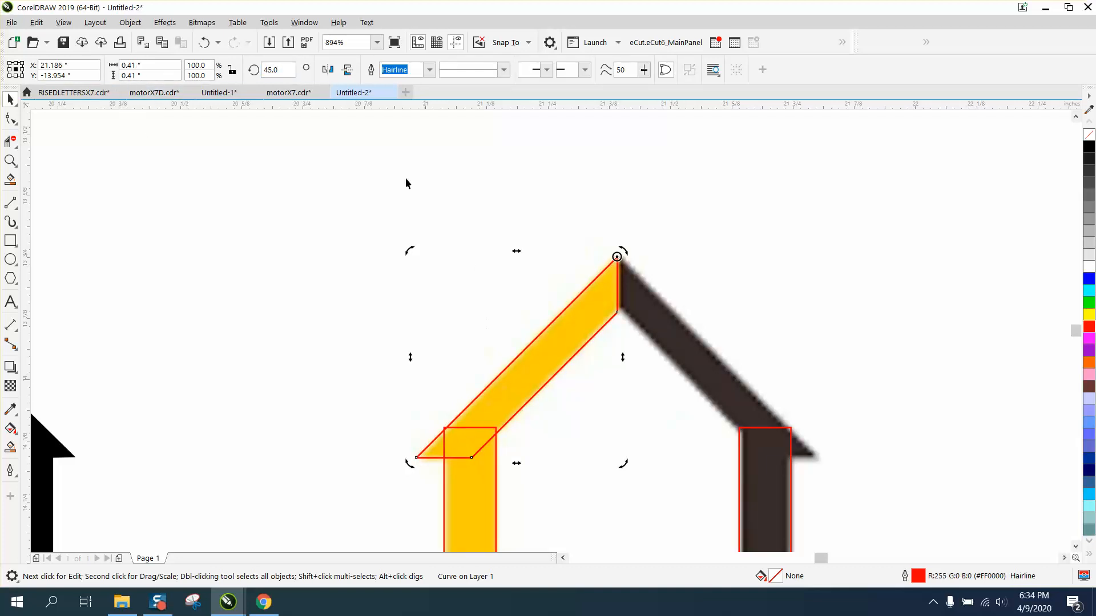
Mirror a copy of the roof beam outline horizontally and snap its upper corner to the roof peak over the dark beam
left_click(327, 69)
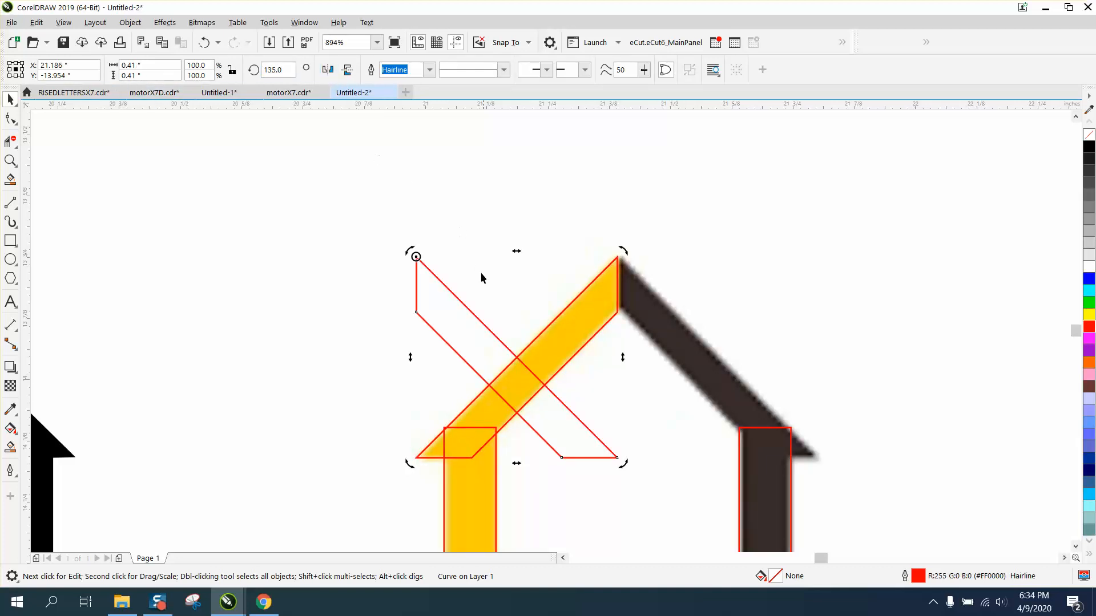
left_click(425, 264)
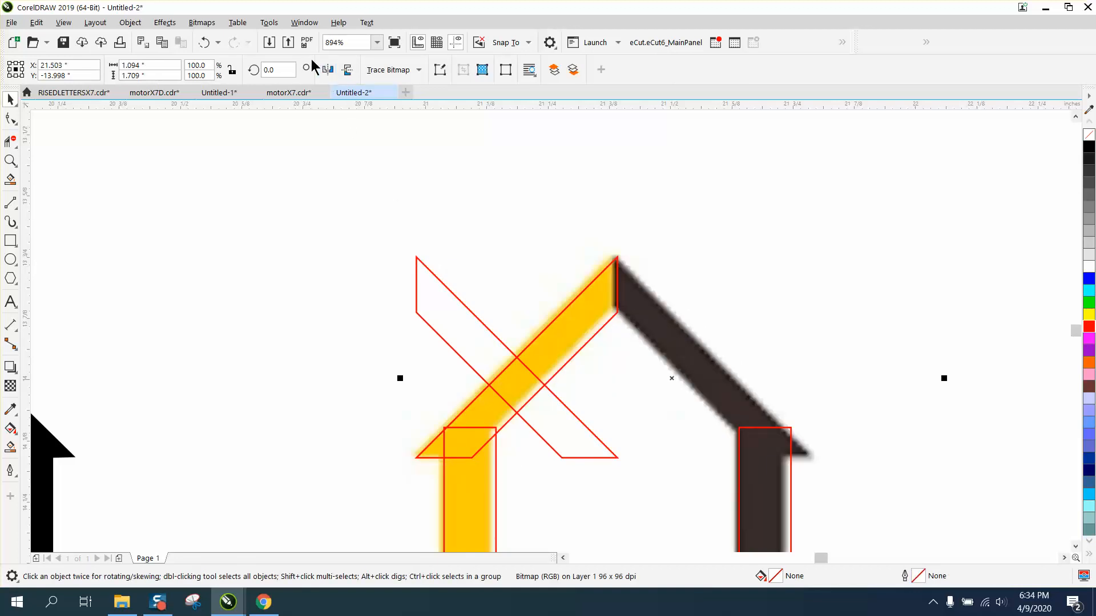
left_click(206, 42)
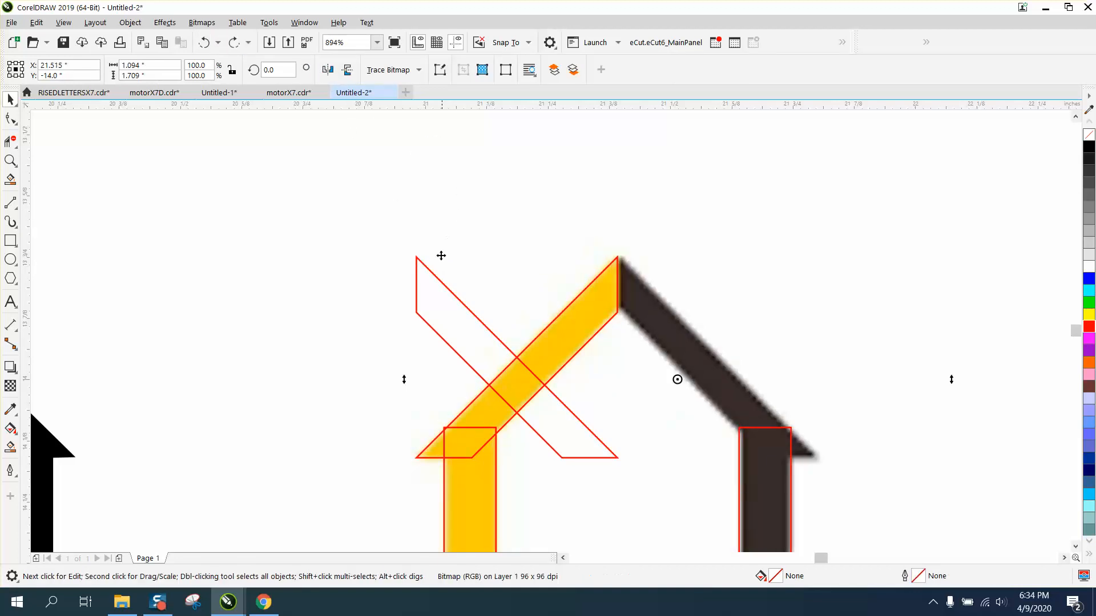
left_click(428, 273)
left_click_drag(417, 256, 619, 261)
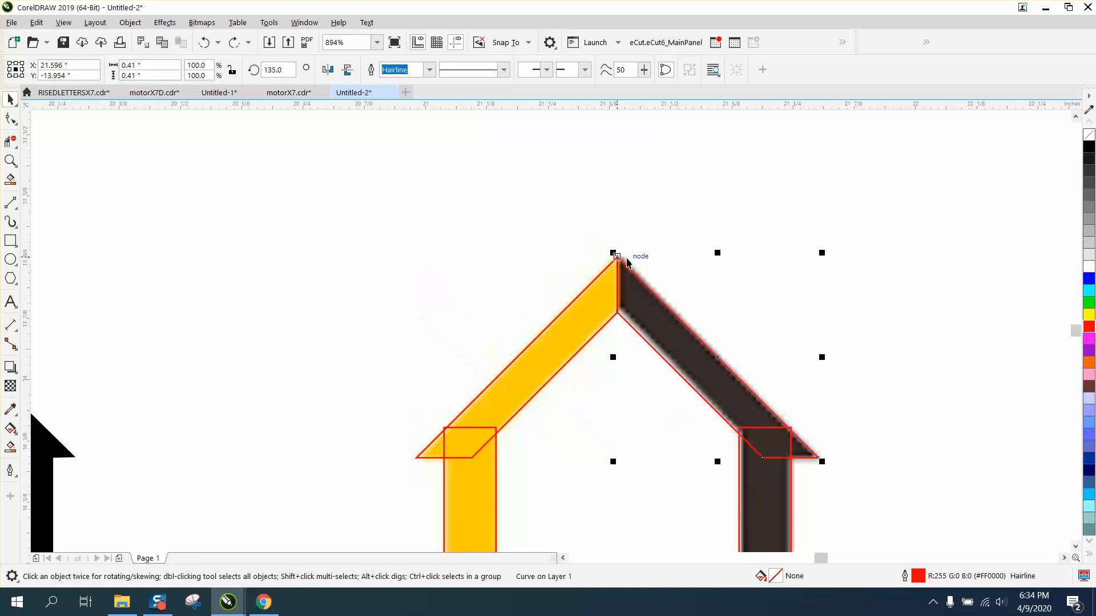
scroll(635, 252, "down", 2)
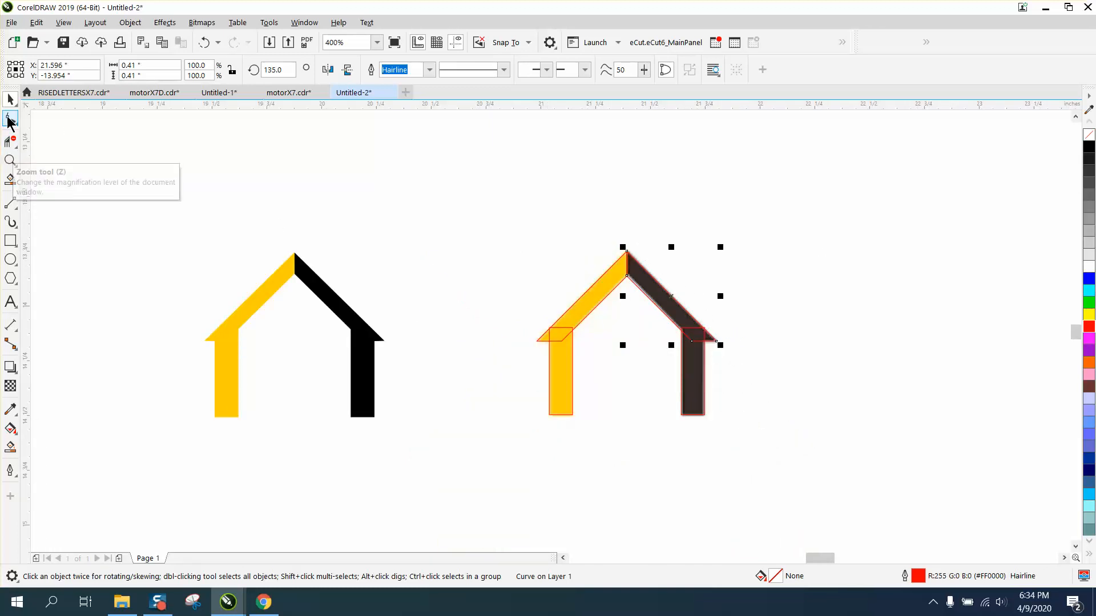
left_click(388, 154)
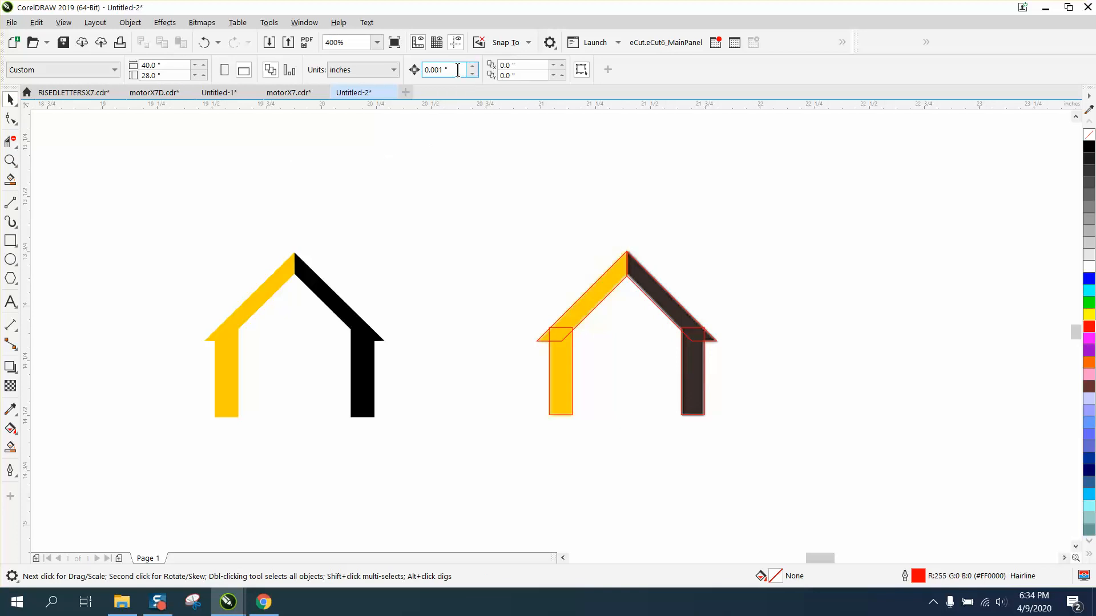
left_click_drag(496, 207, 761, 416)
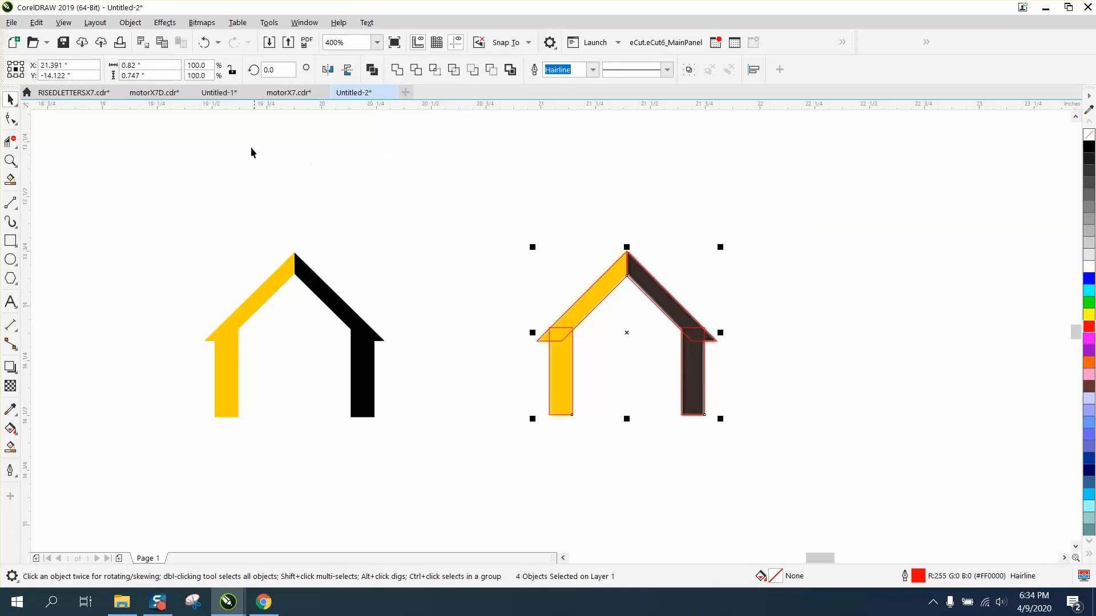
left_click_drag(443, 227, 775, 467)
Set the nudge distance to 1.5 inches and nudge the blurry bitmap right of the outlines, moving the left roof beam aside and back
left_click(269, 156)
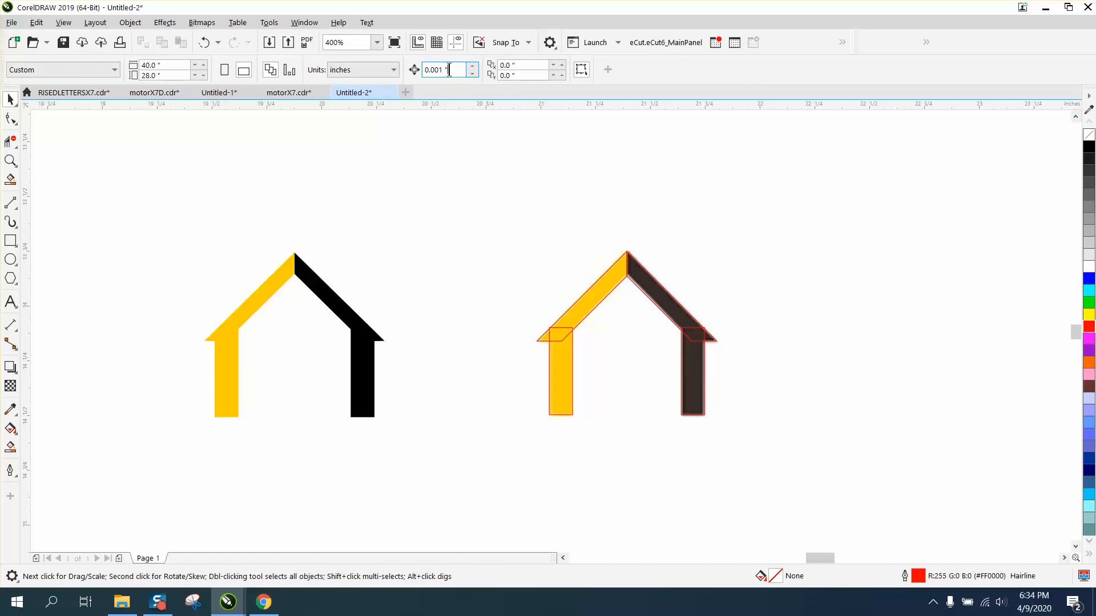
left_click(448, 69)
type("1.5")
key("Return")
left_click(618, 284)
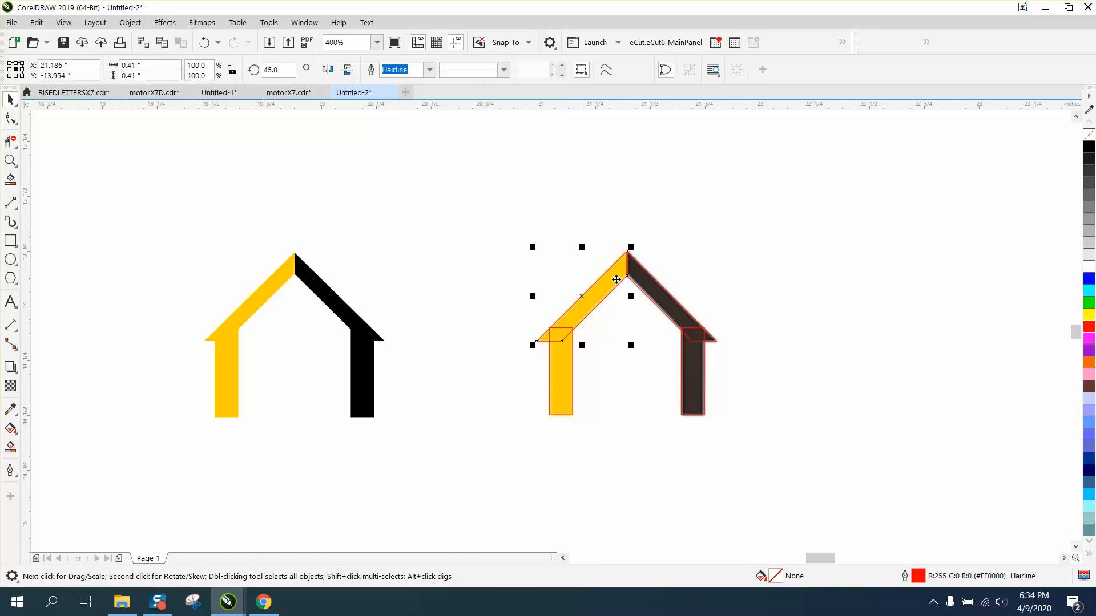
key("Delete")
left_click(615, 279)
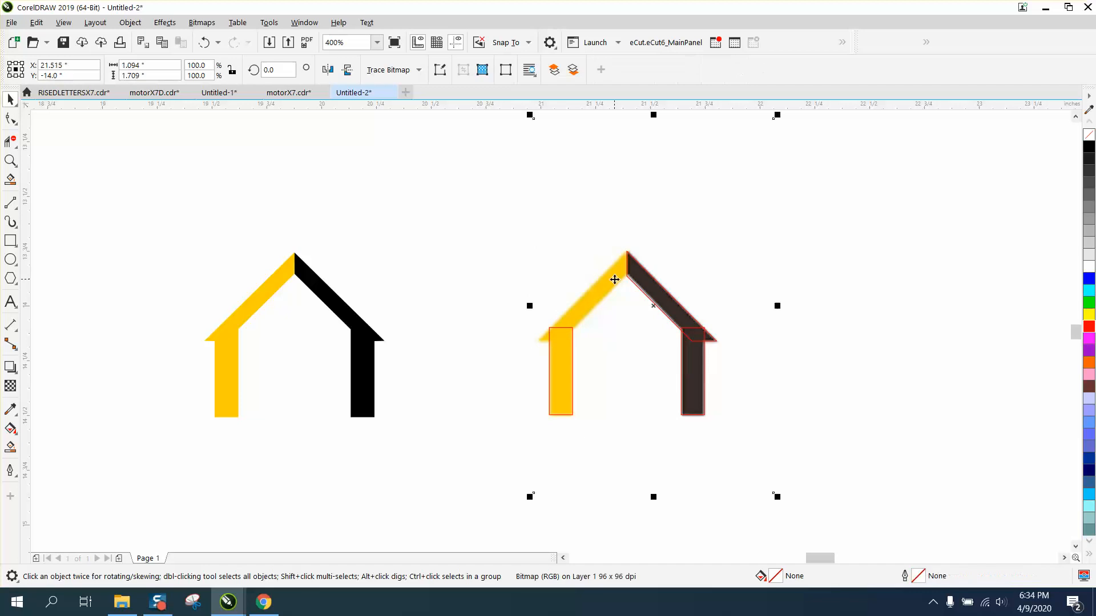
key("Right")
scroll(613, 279, "down", 1)
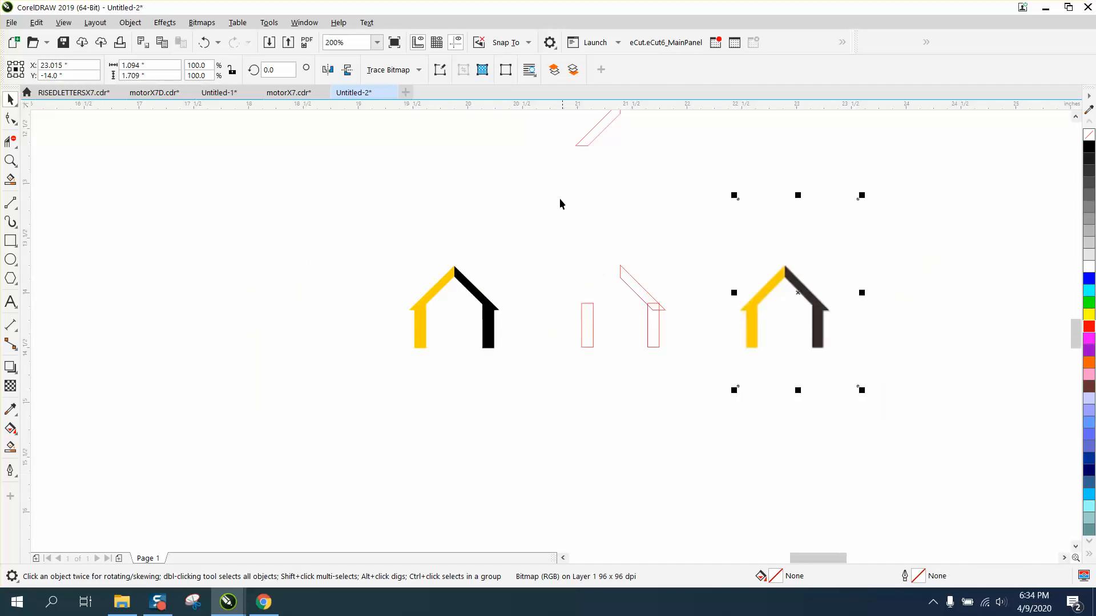
left_click(587, 143)
key("Down")
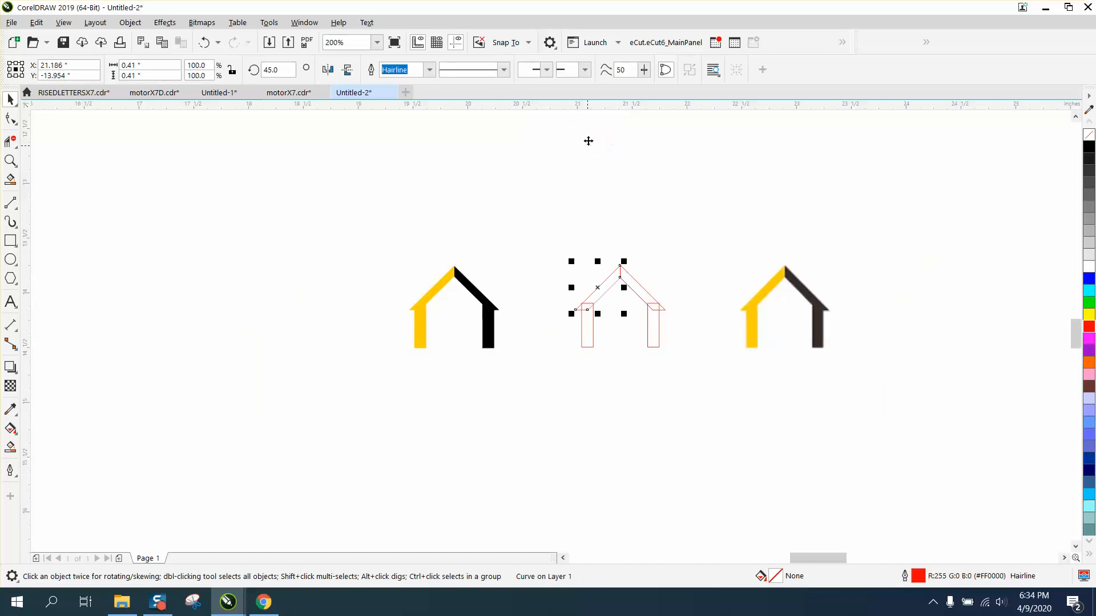
Set the nudge distance to 0.001 inches
left_click(10, 160)
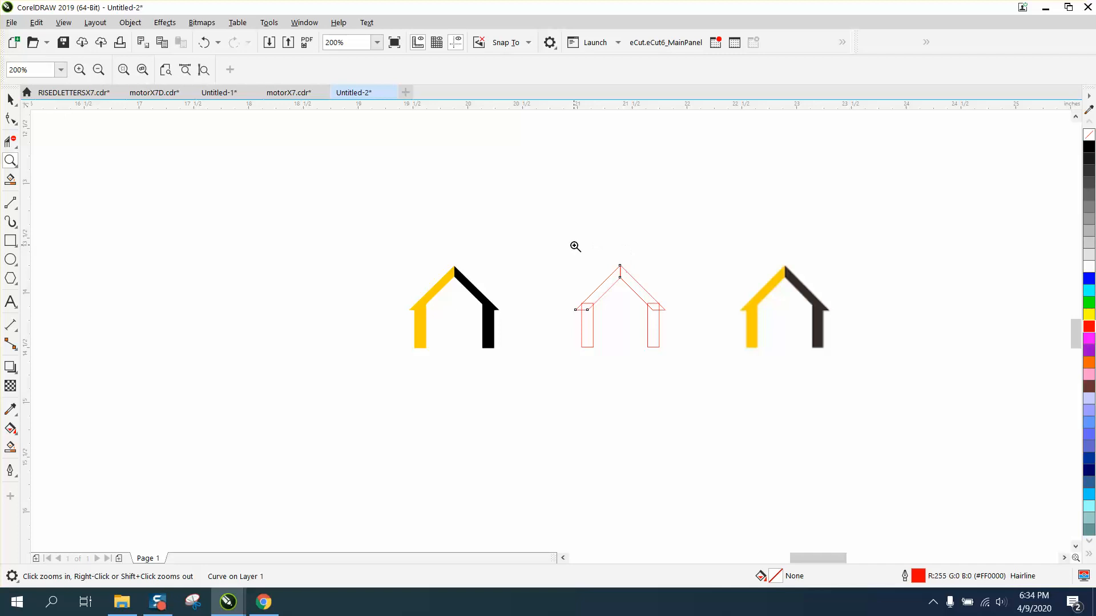
left_click_drag(573, 245, 787, 345)
left_click_drag(308, 240, 310, 241)
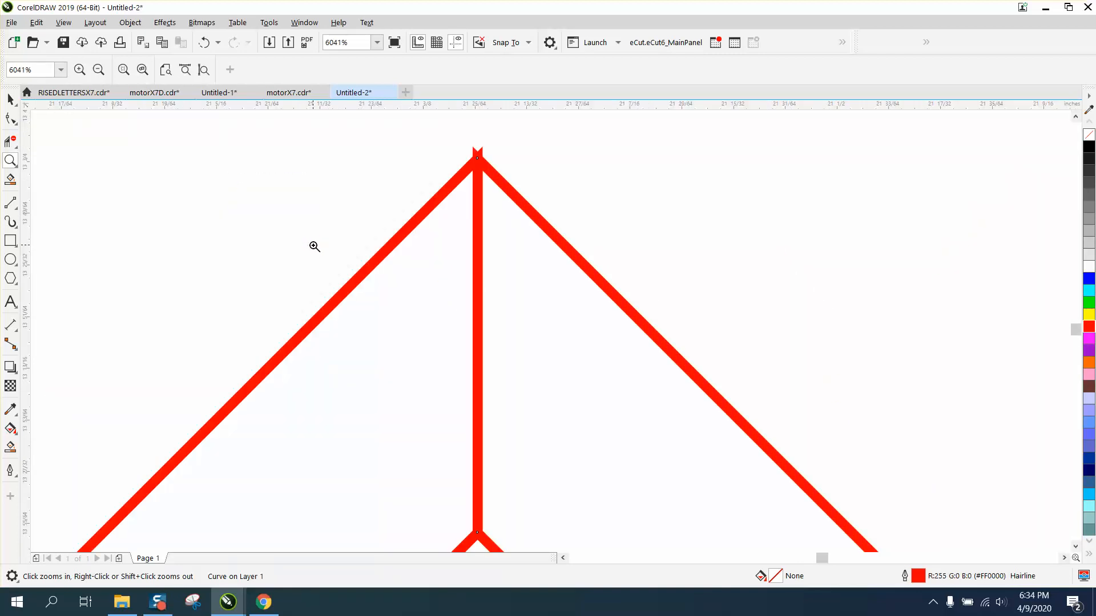
right_click(311, 245)
right_click(137, 149)
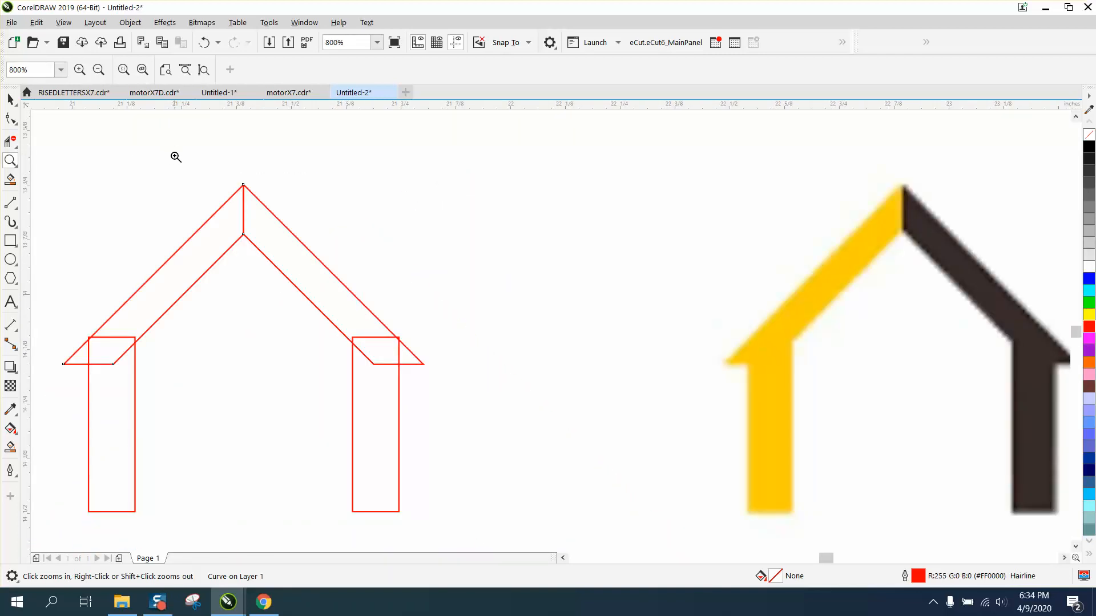
double_click(10, 99)
left_click(393, 143)
left_click(457, 73)
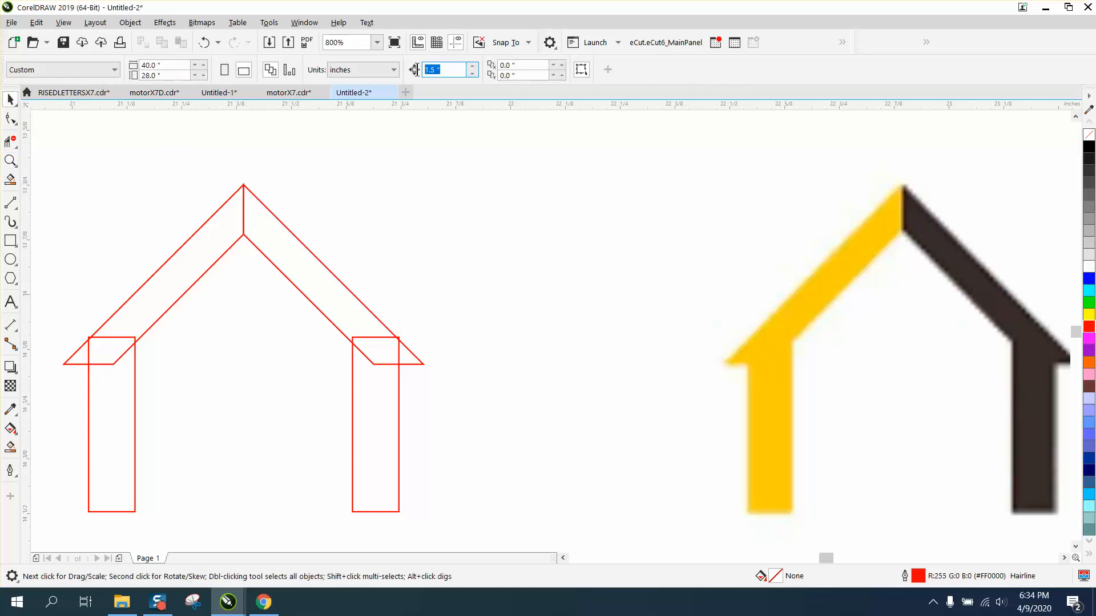
type(".001")
key("Return")
Shift the left leg rectangle slightly right so its upper-left corner meets the roof beam's outer edge
left_click(11, 161)
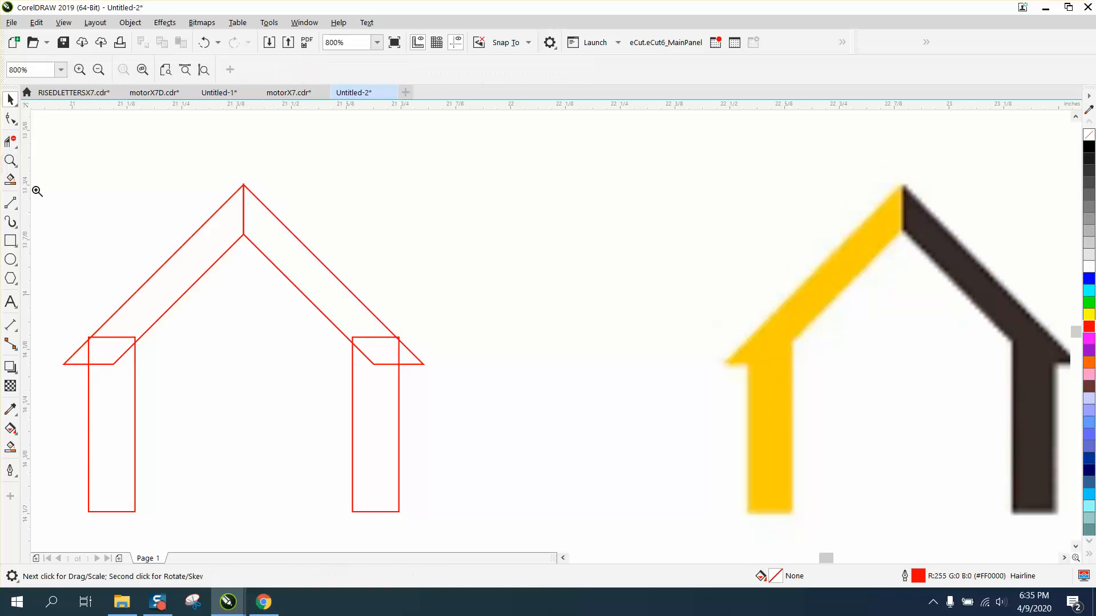
left_click_drag(75, 313, 262, 472)
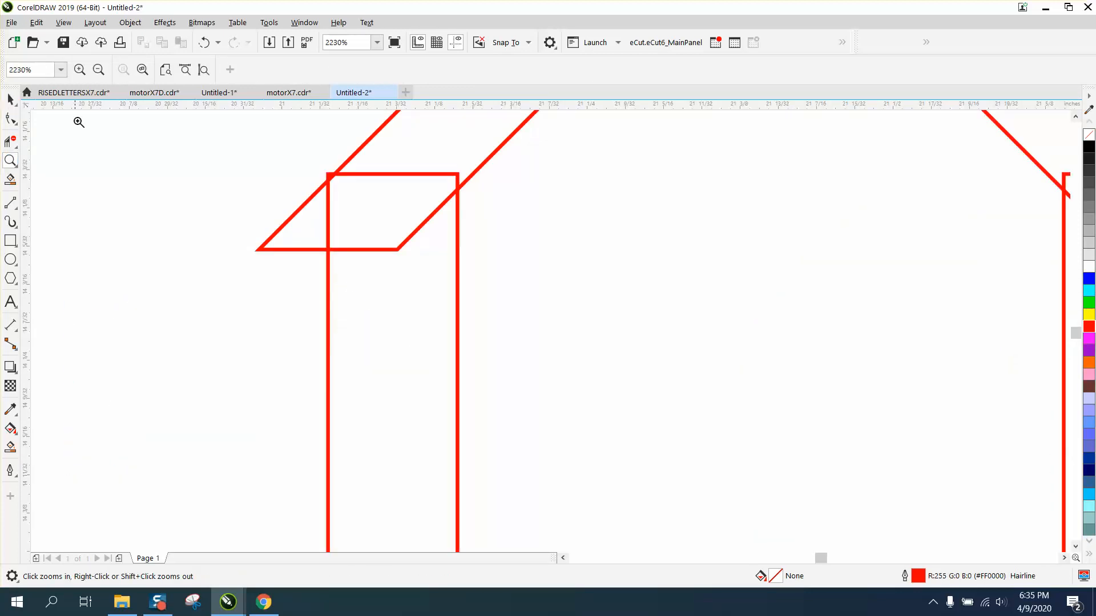
left_click(11, 100)
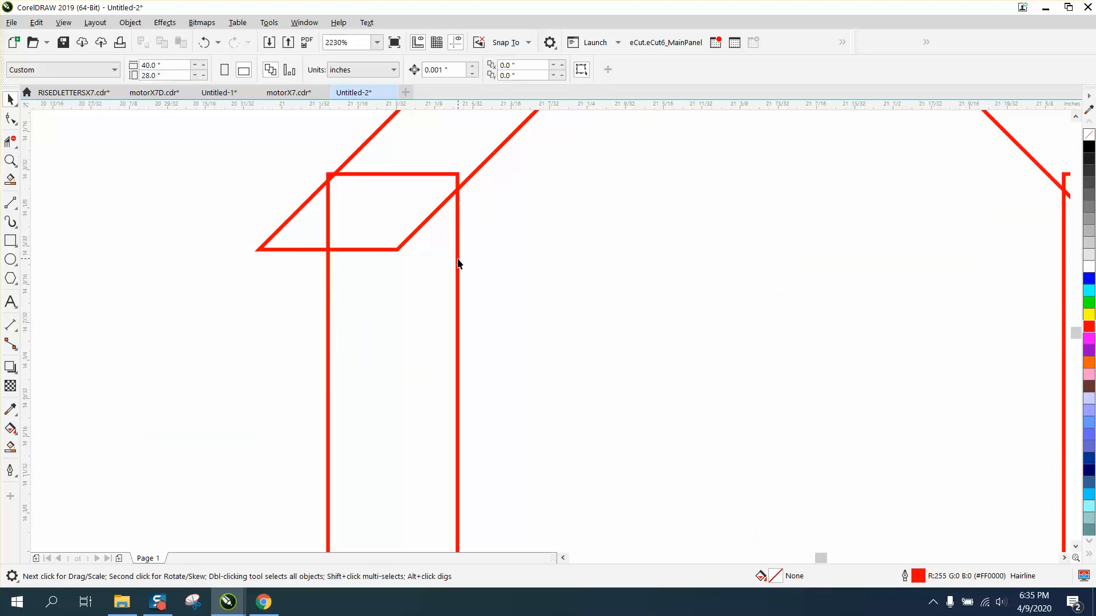
left_click(458, 260)
left_click_drag(459, 259, 455, 259)
scroll(455, 260, "down", 4)
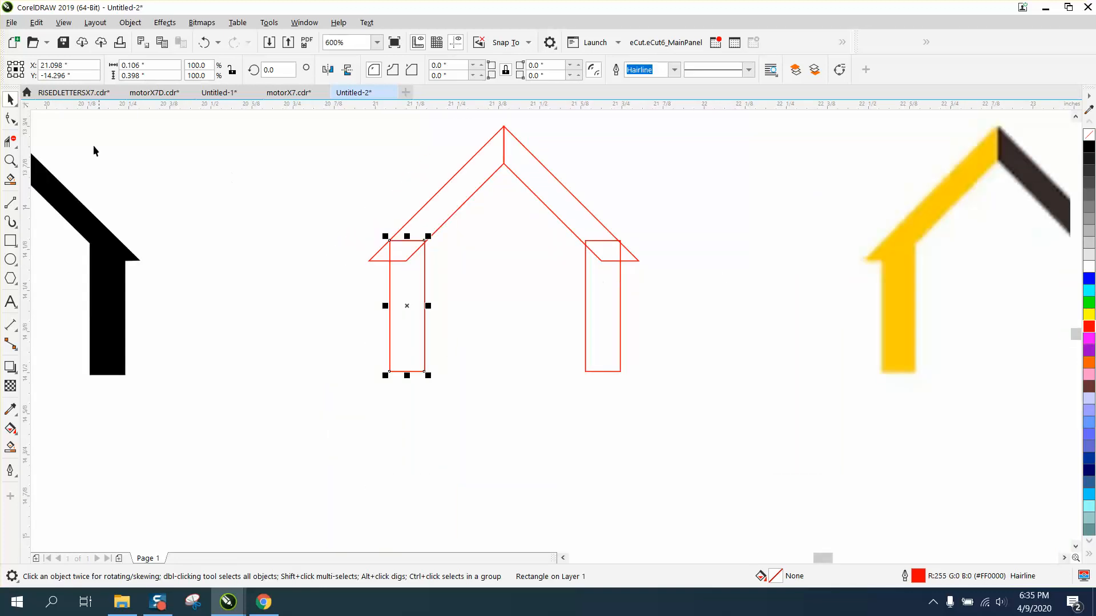
Nudge the right leg rectangle left until its upper-right corner meets the roof beam's outer edge
left_click(10, 160)
left_click_drag(682, 314, 257, 221)
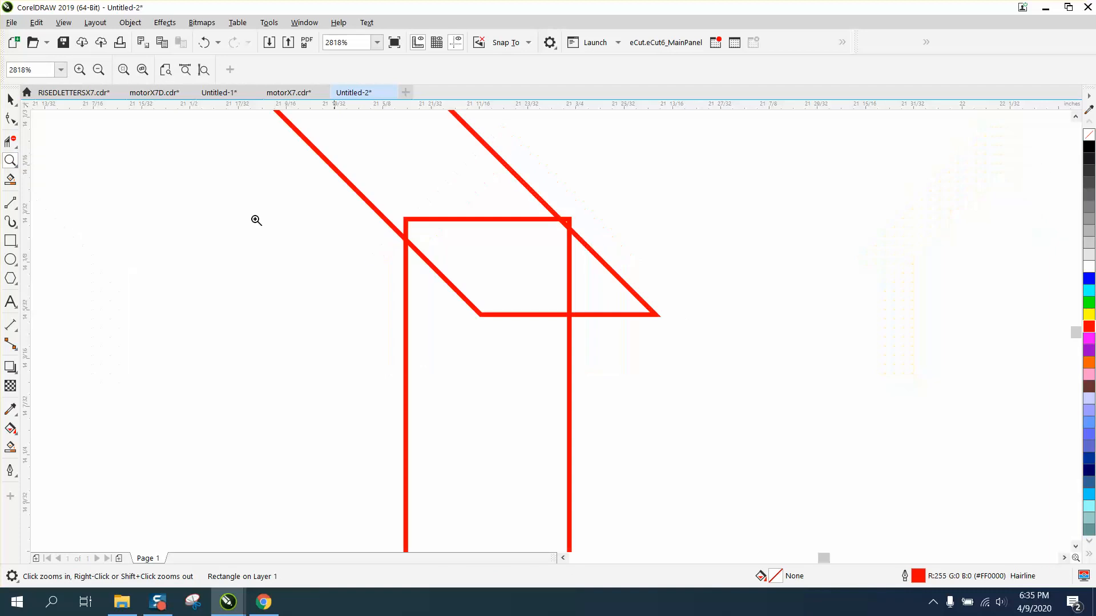
left_click(10, 100)
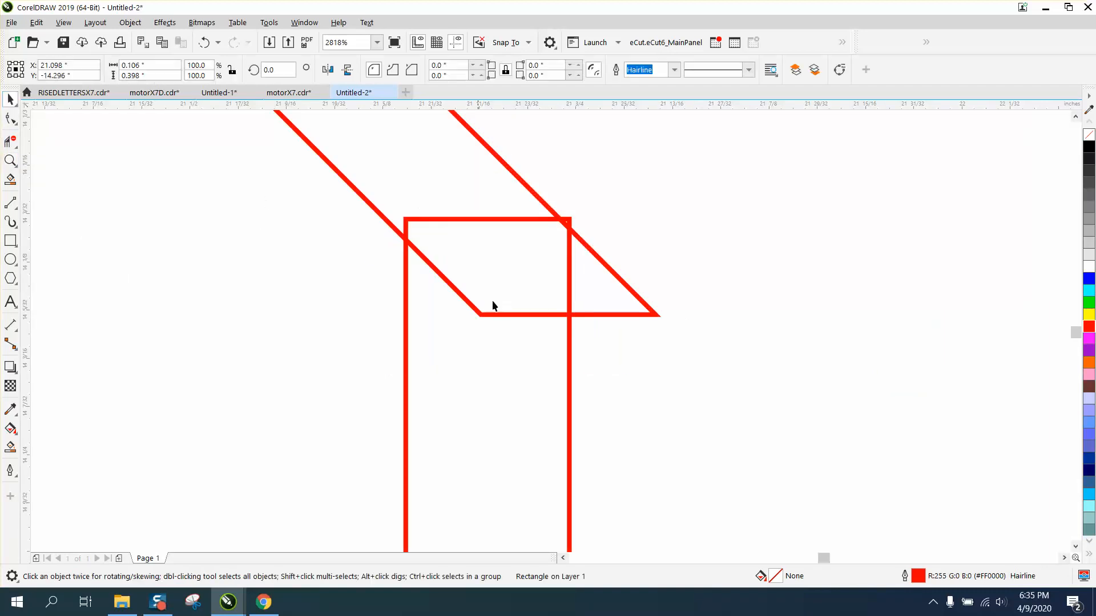
left_click(570, 341)
key("Left")
key("Left")
key("Left")
key("Left")
key("Left")
key("Left")
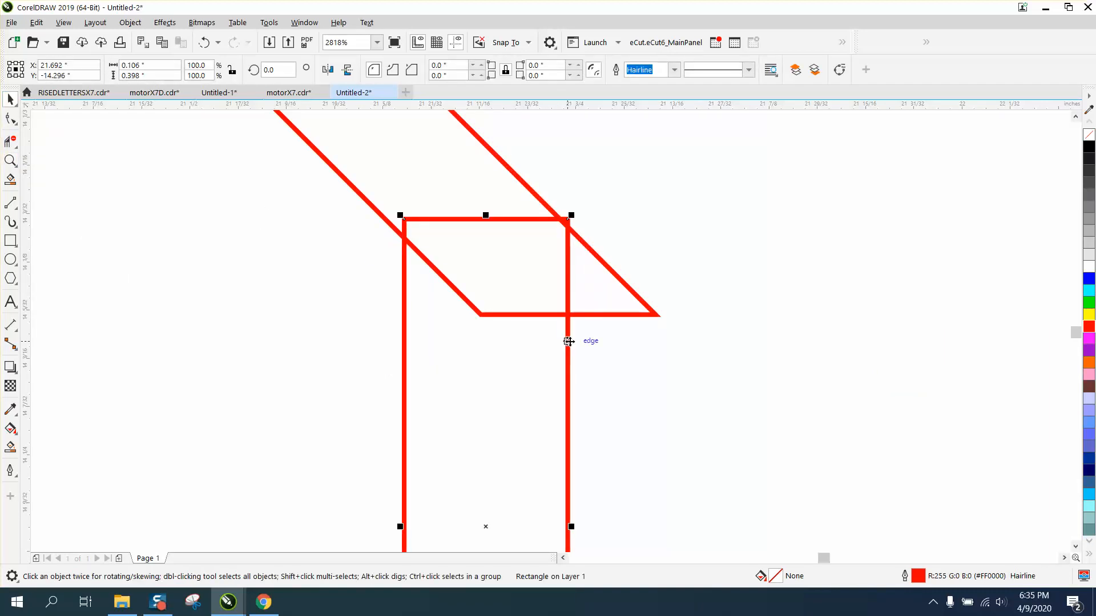
scroll(570, 340, "down", 5)
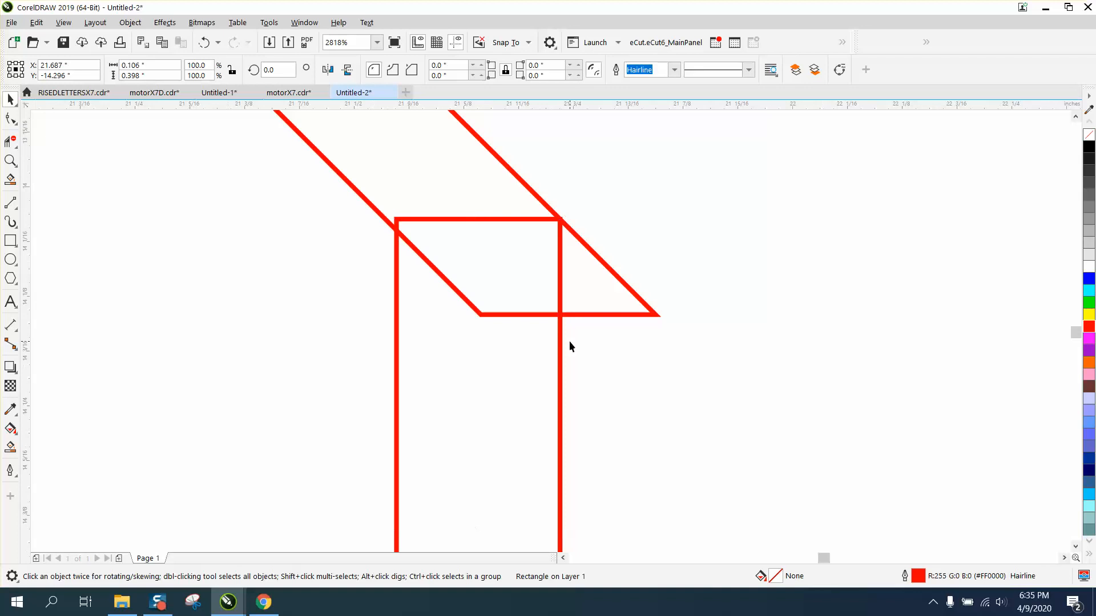
Remove the overlapping line segments where both legs cross the roof beams with the Virtual Segment Delete tool
left_click(9, 142)
left_click(292, 308)
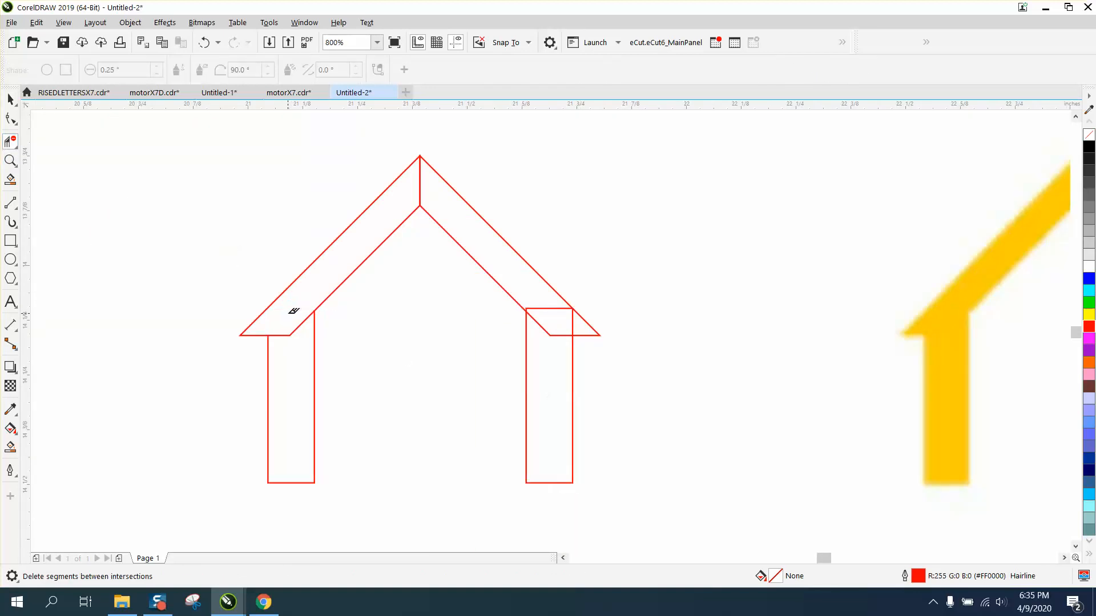
left_click(285, 335)
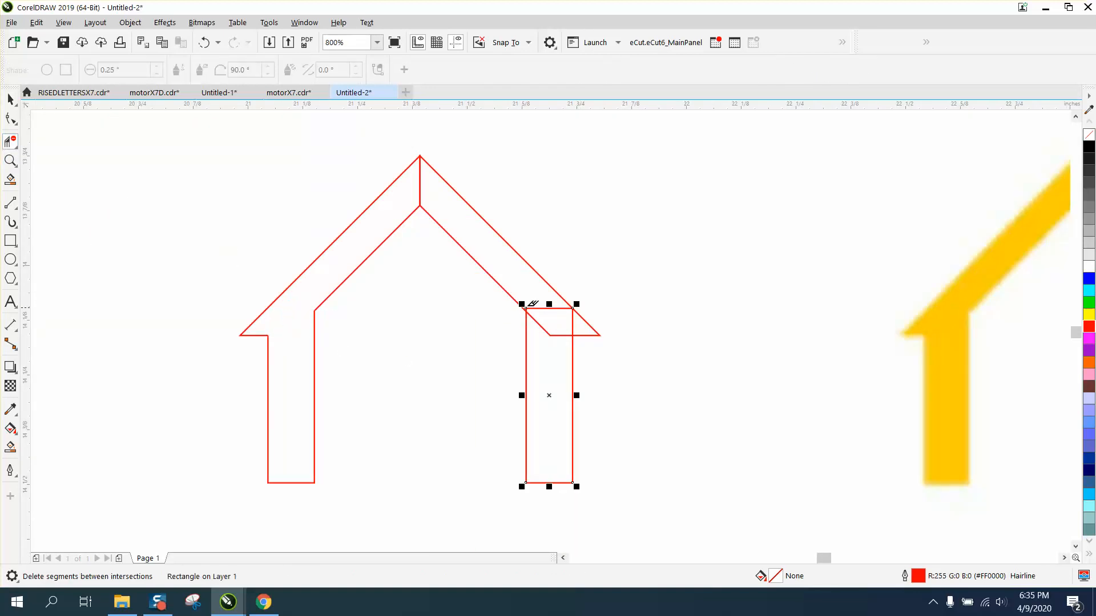
left_click(529, 307)
left_click(553, 335)
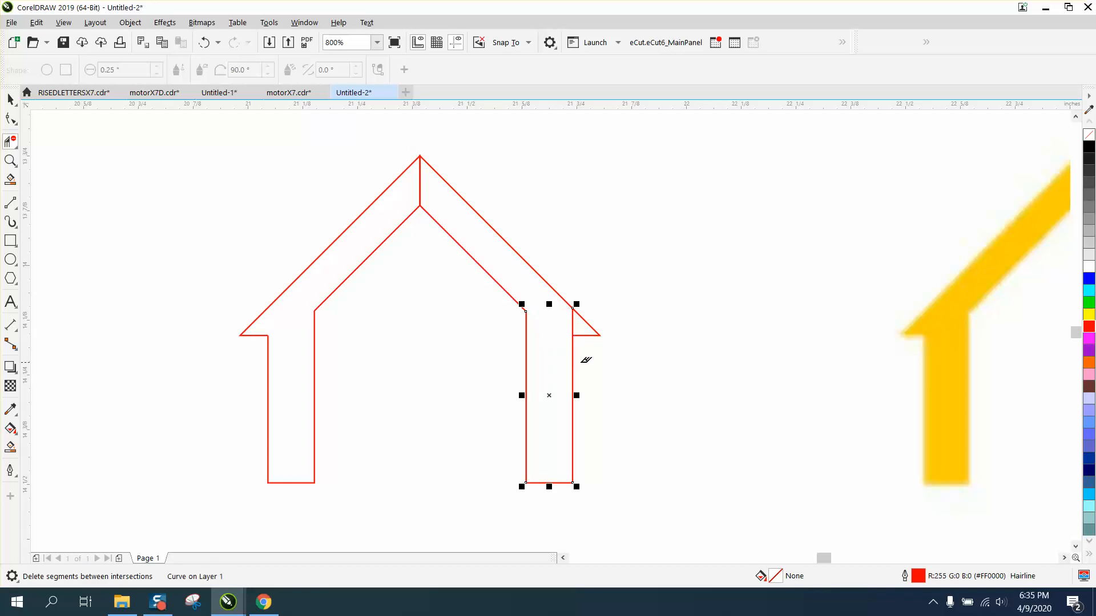
left_click(571, 321)
scroll(422, 169, "down", 2)
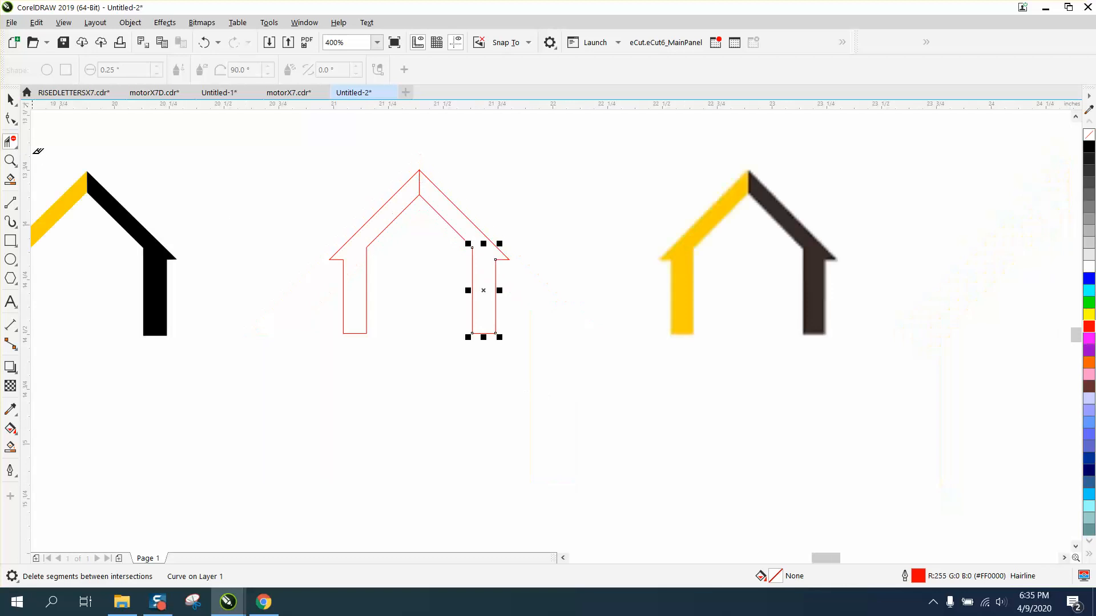
left_click(10, 100)
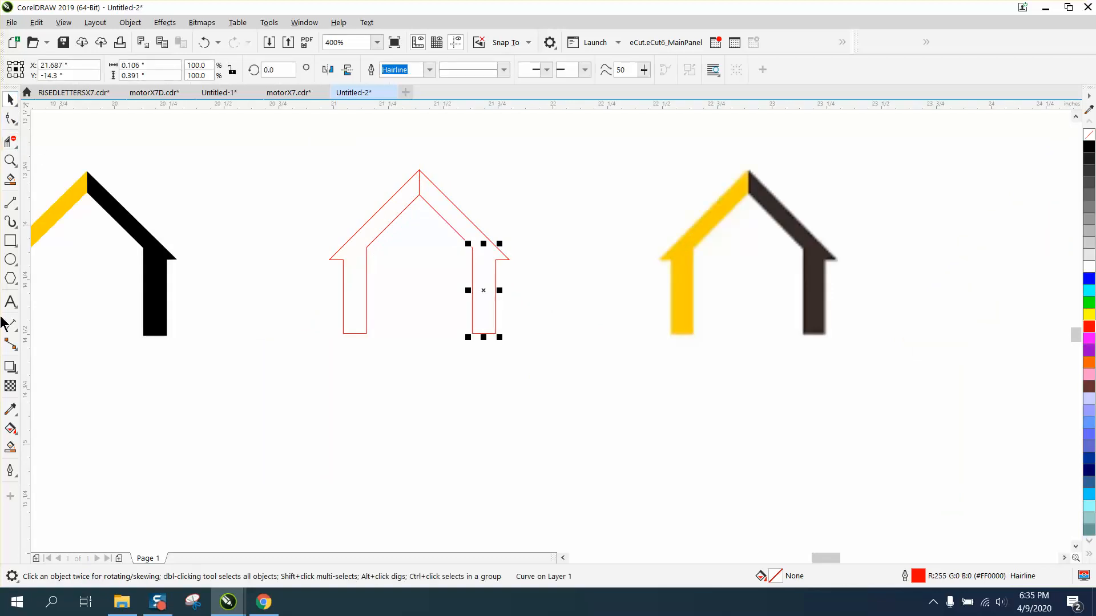
Create a yellow shape without outline from the left half of the outlined house with Smart Fill
left_click(11, 428)
left_click(11, 448)
left_click(356, 283)
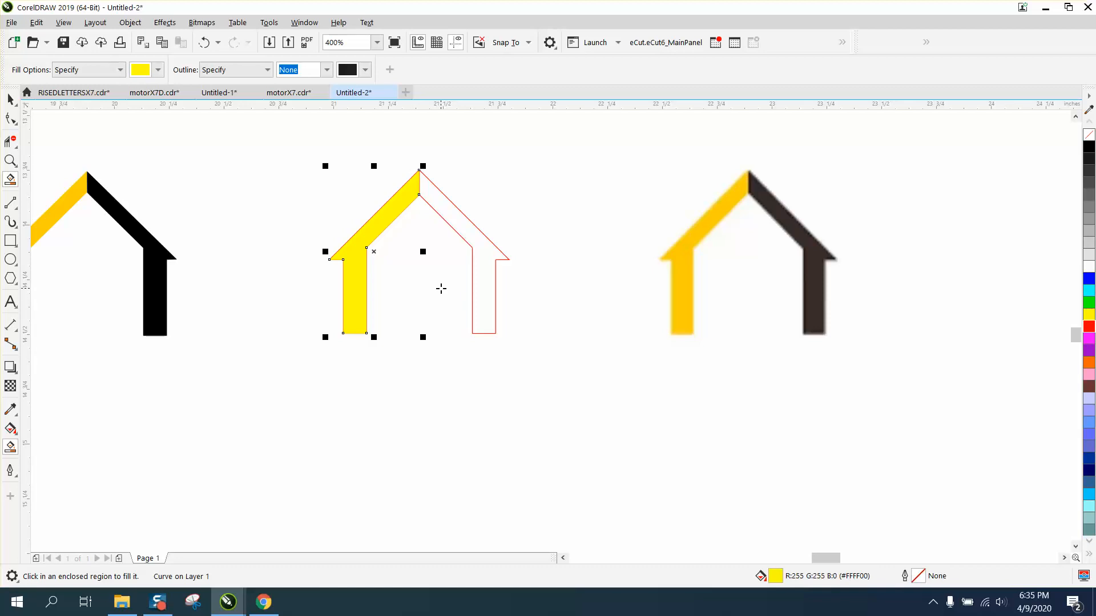
Set the nudge distance to 1.5 inches and move the yellow left half down by one nudge
left_click(10, 100)
left_click(97, 122)
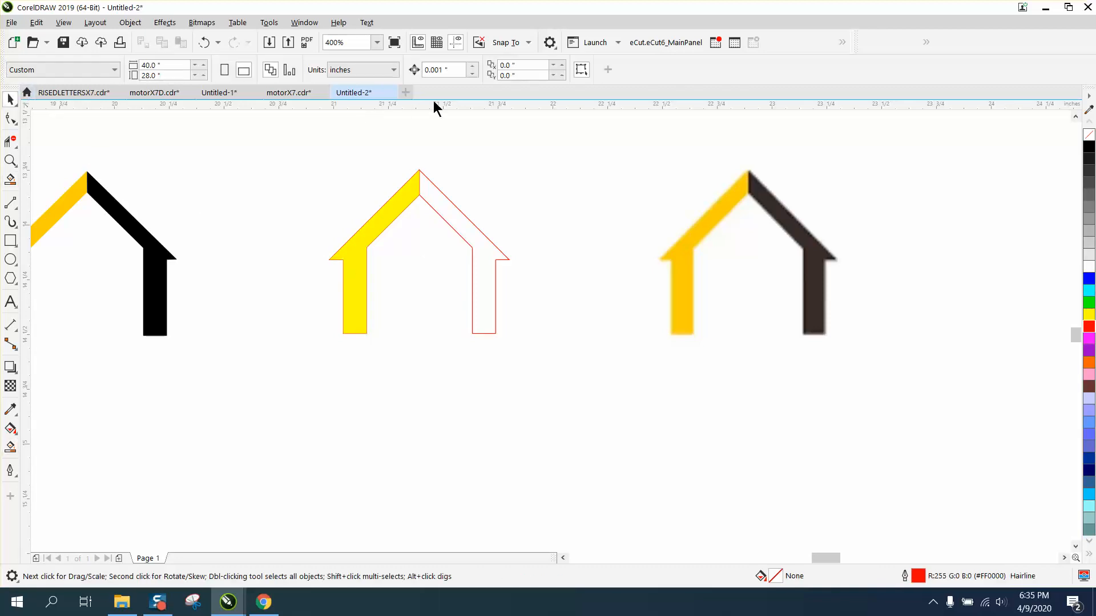
double_click(444, 69)
type("1.5")
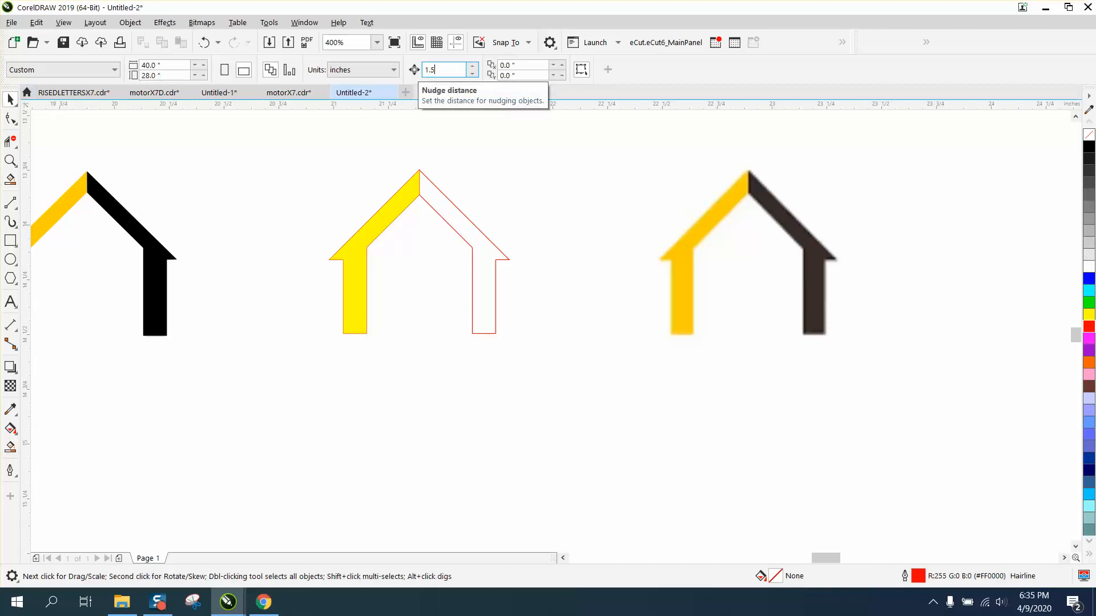
key("Return")
left_click(363, 275)
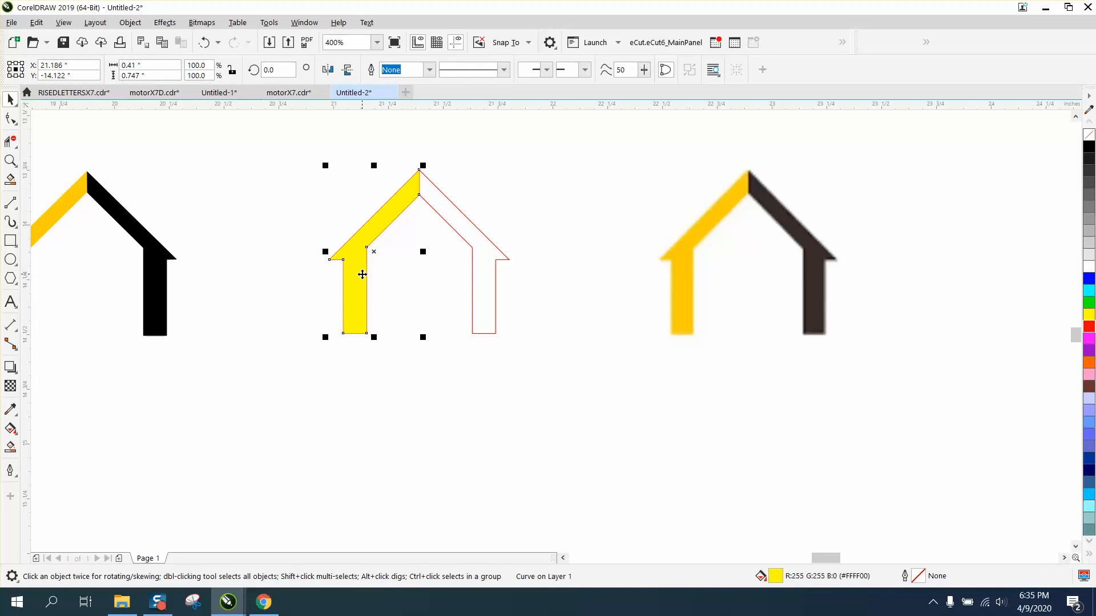
key("Down")
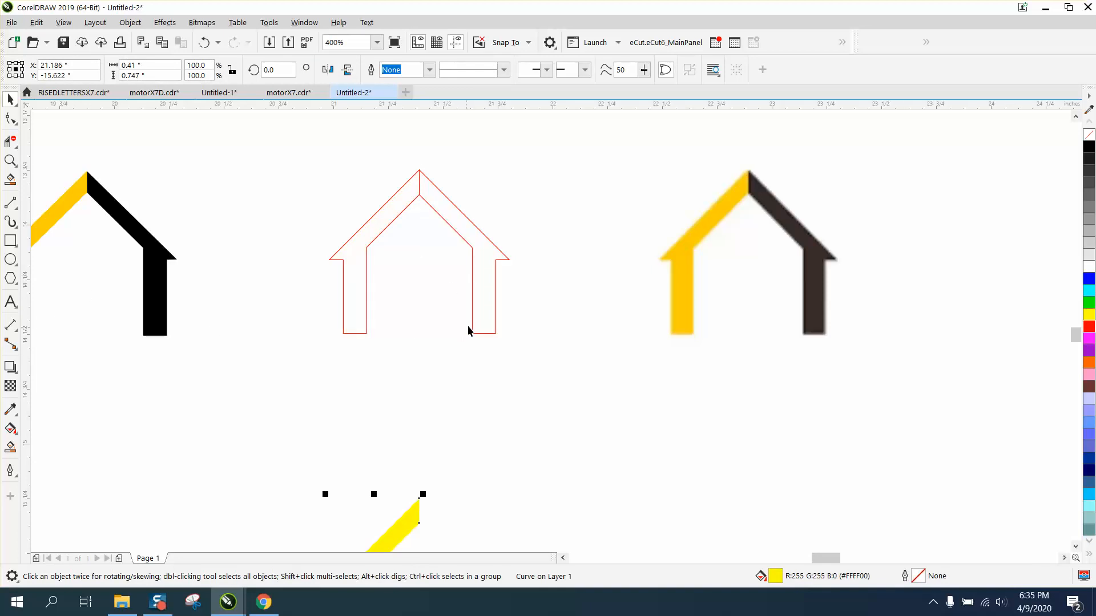
Create a yellow Smart Fill shape from the right half of the outlined house and nudge it down beside the left half
left_click(481, 314)
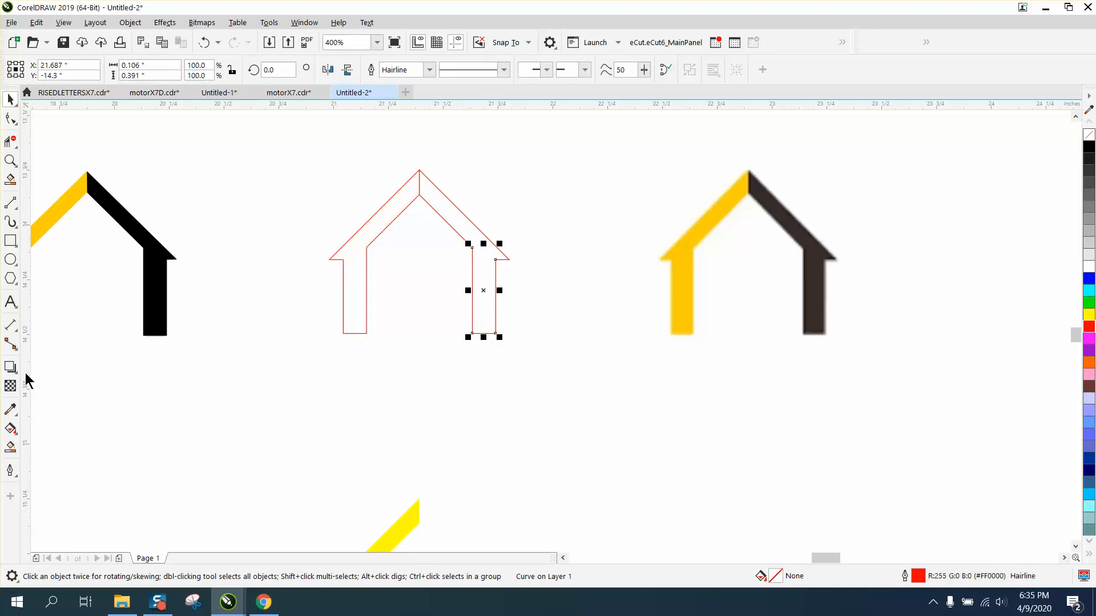
left_click(11, 447)
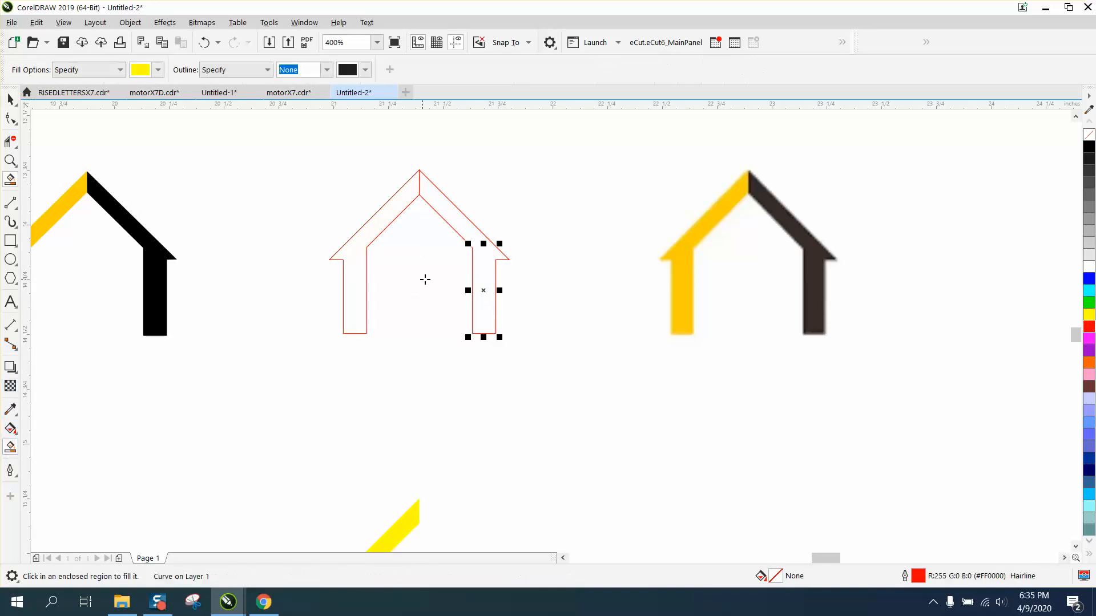
left_click(477, 272)
key("Down")
scroll(382, 265, "down", 3)
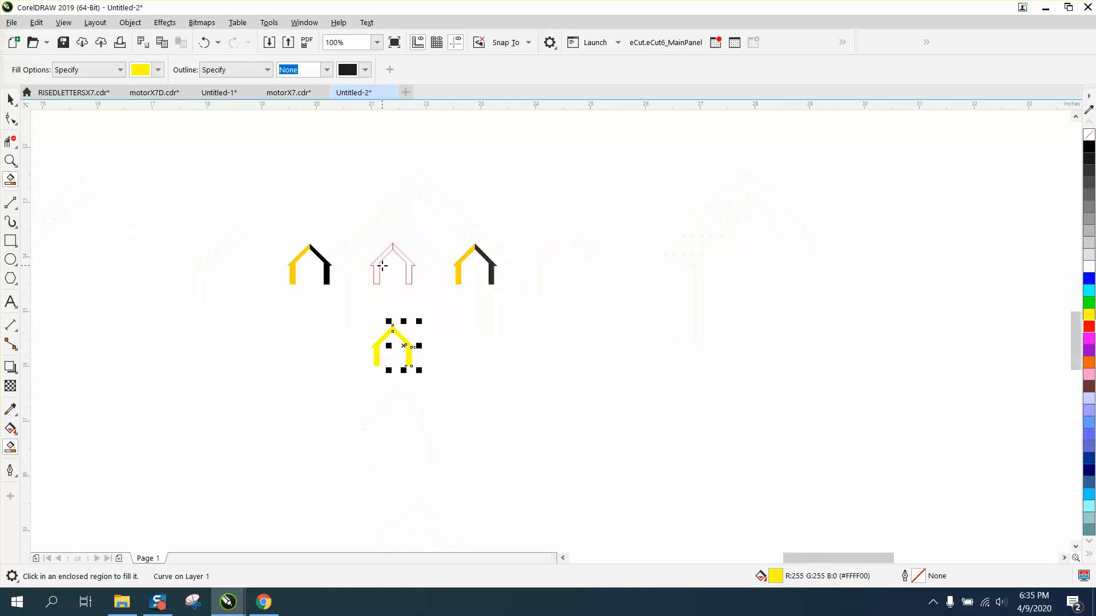
Change the fill of the new house's right half to black
left_click(10, 161)
left_click_drag(323, 308, 521, 396)
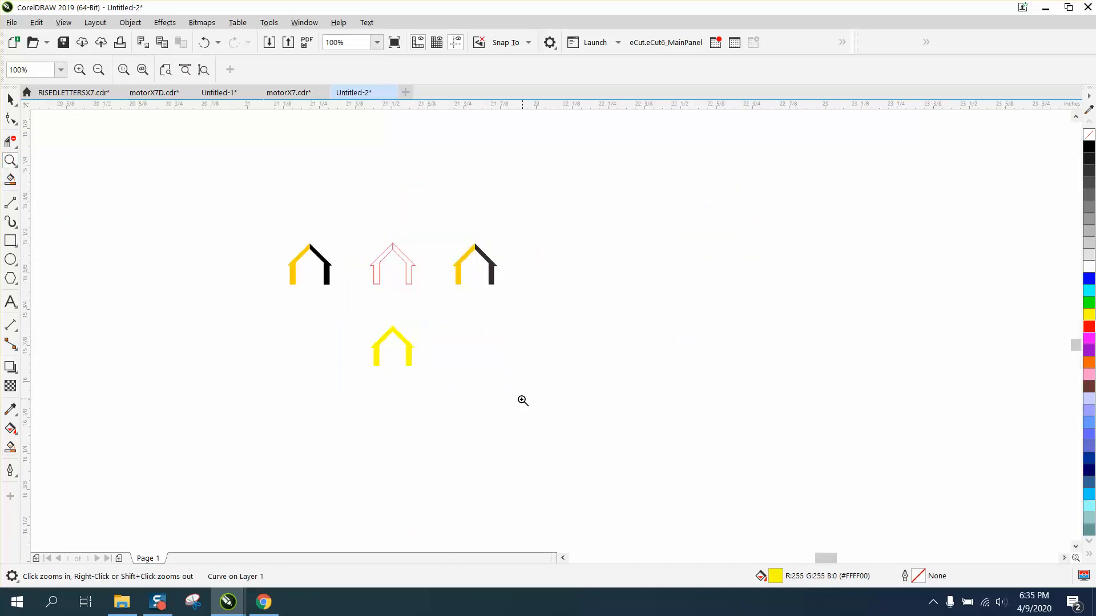
left_click(10, 100)
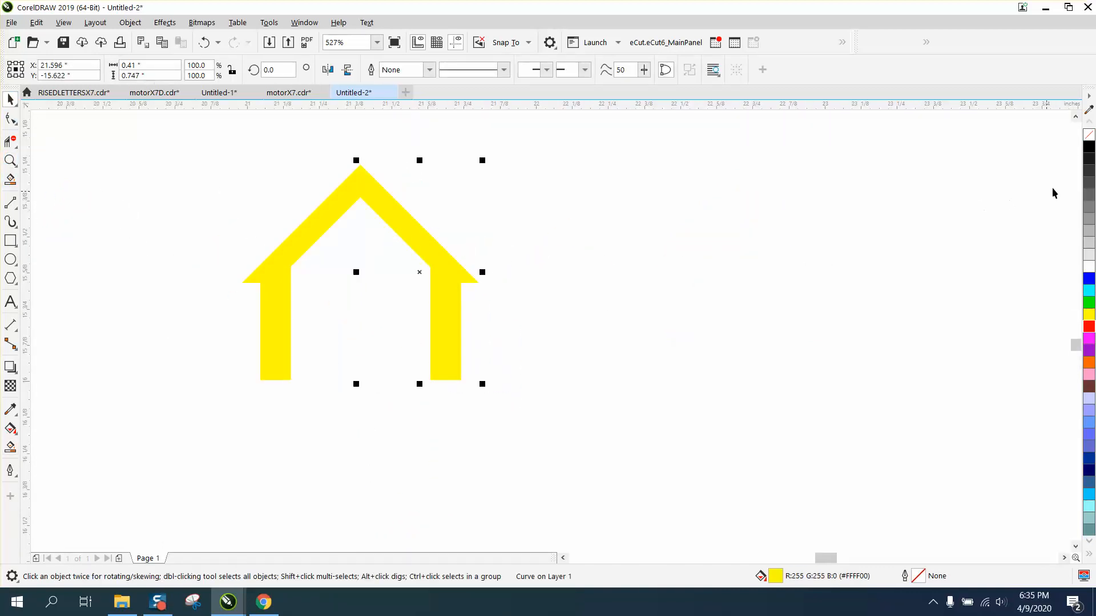
scroll(791, 412, "down", 2)
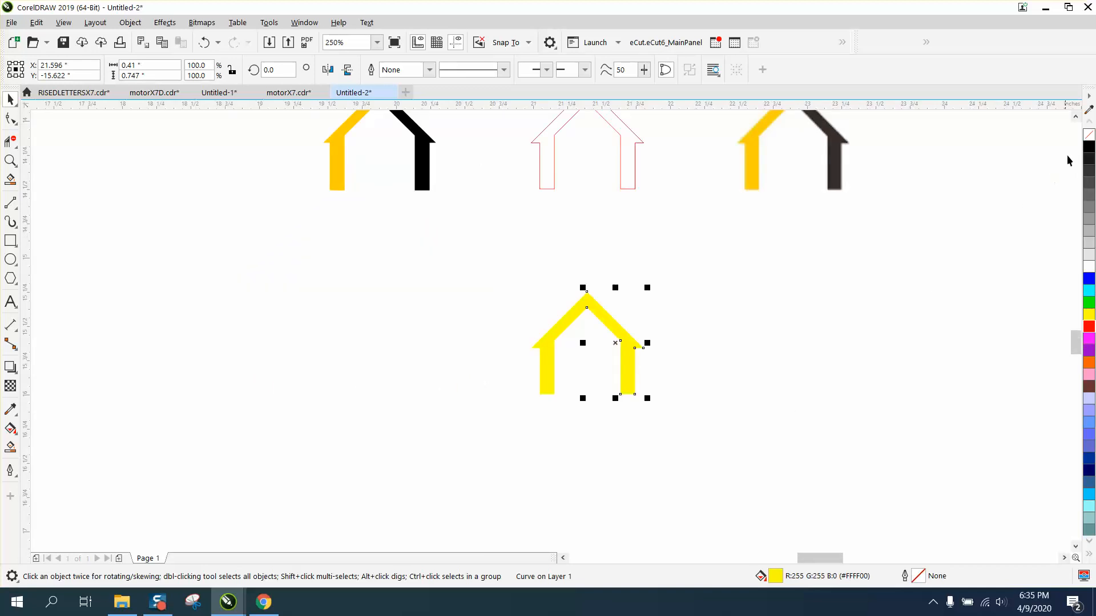
left_click(1089, 147)
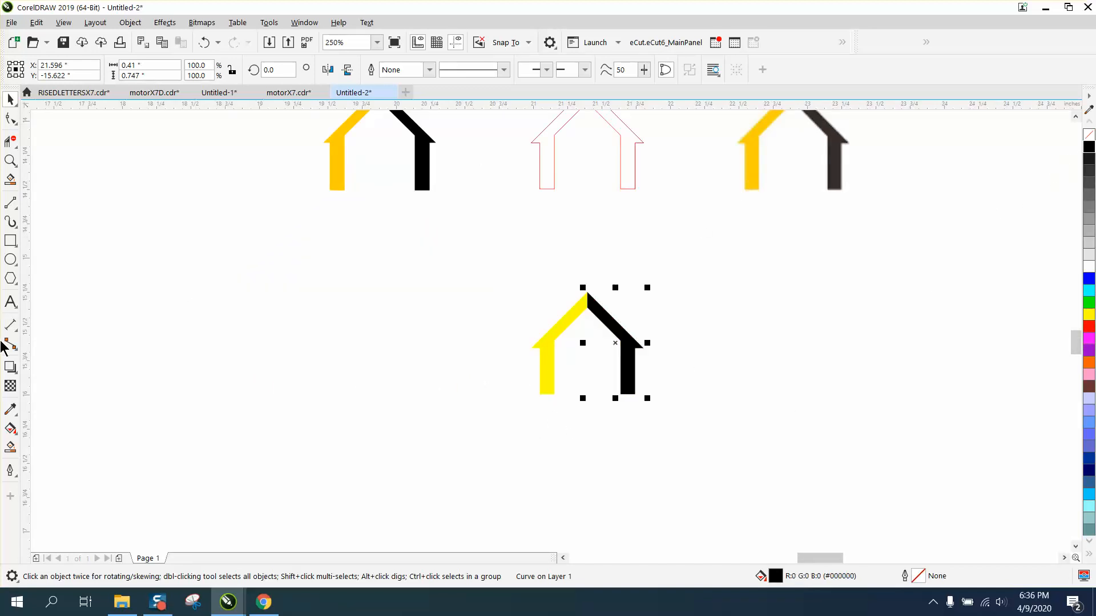
Sample the golden yellow from the blurry logo with the Color Eyedropper and apply it to the new house's left half
left_click(16, 421)
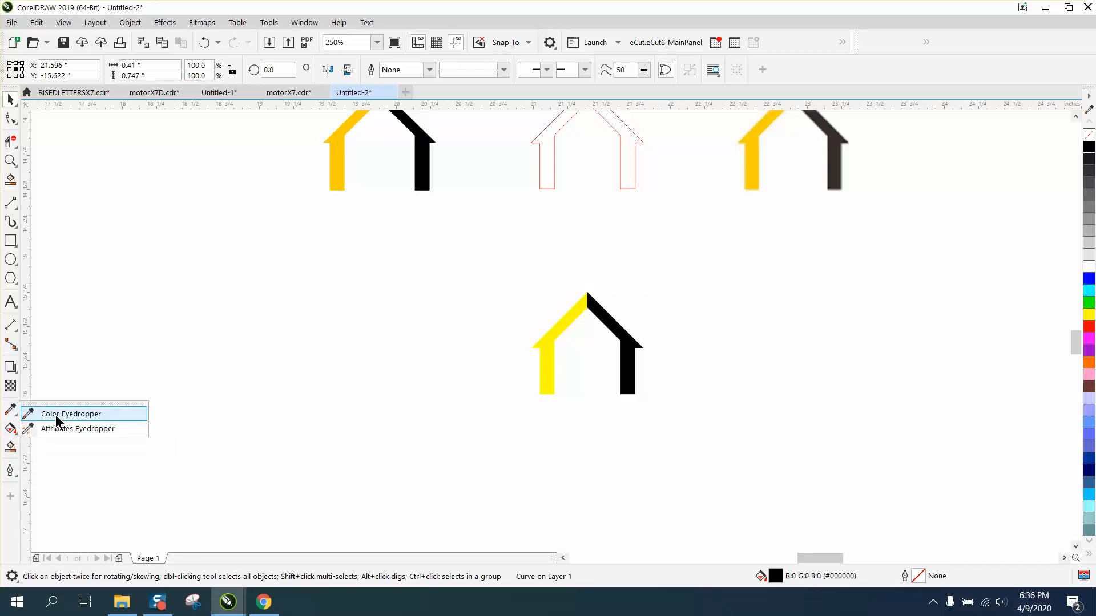
left_click(51, 417)
left_click(755, 167)
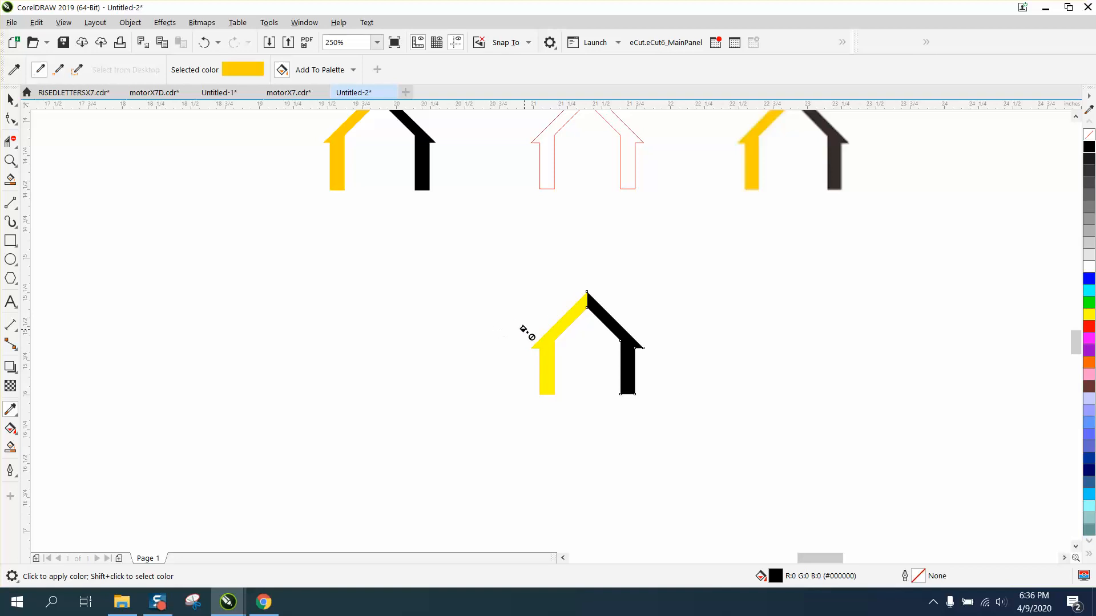
left_click(542, 346)
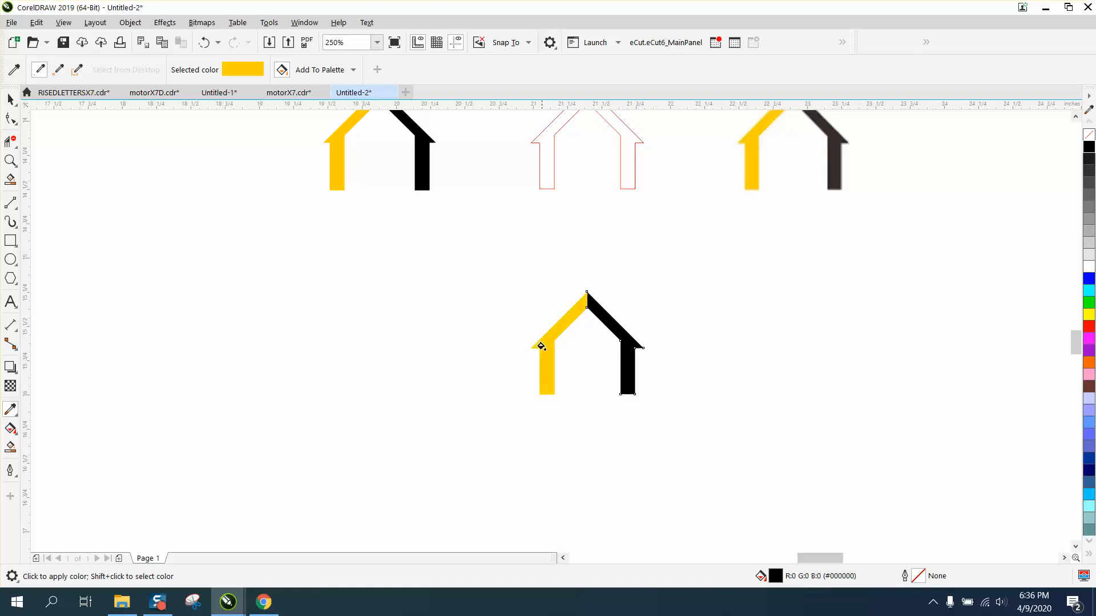
Remove the outlines from both halves of the new house and deselect them
left_click(10, 161)
left_click_drag(497, 277, 734, 440)
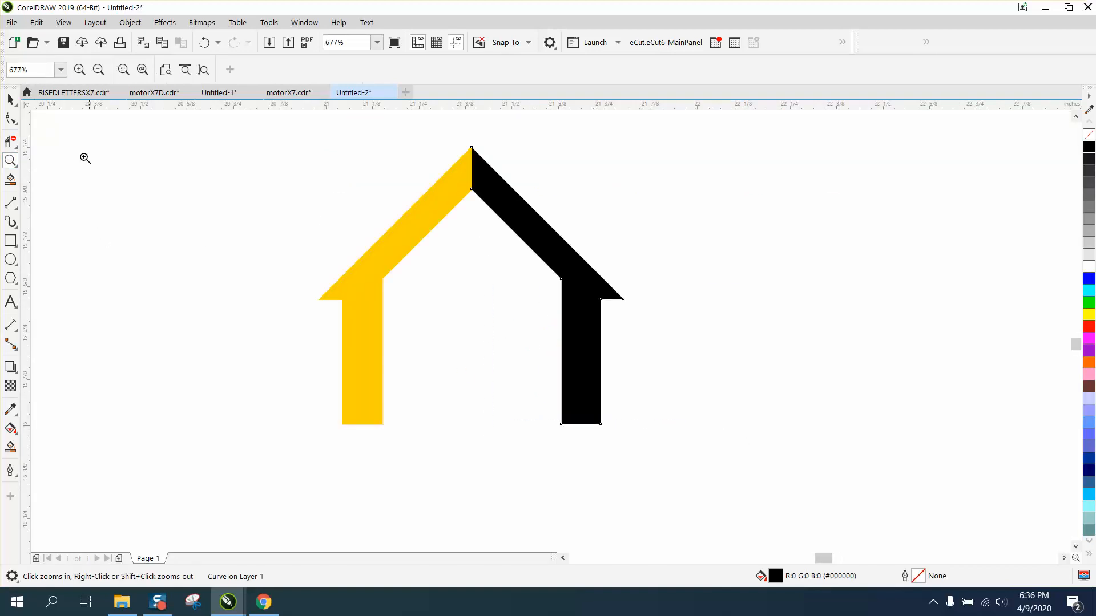
left_click(11, 100)
left_click_drag(268, 130, 754, 471)
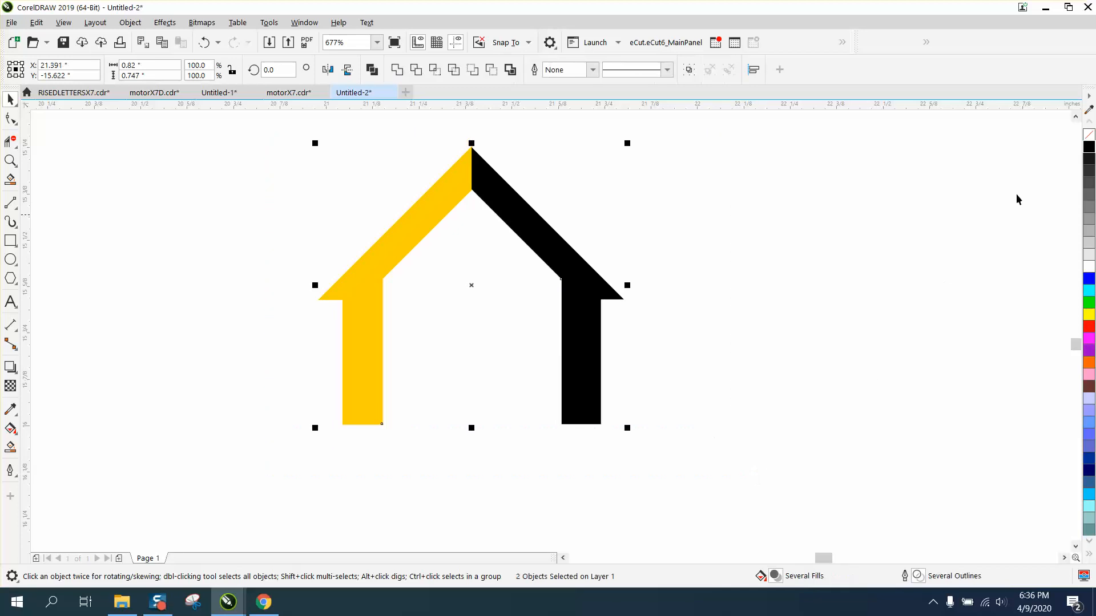
right_click(1089, 137)
left_click(792, 178)
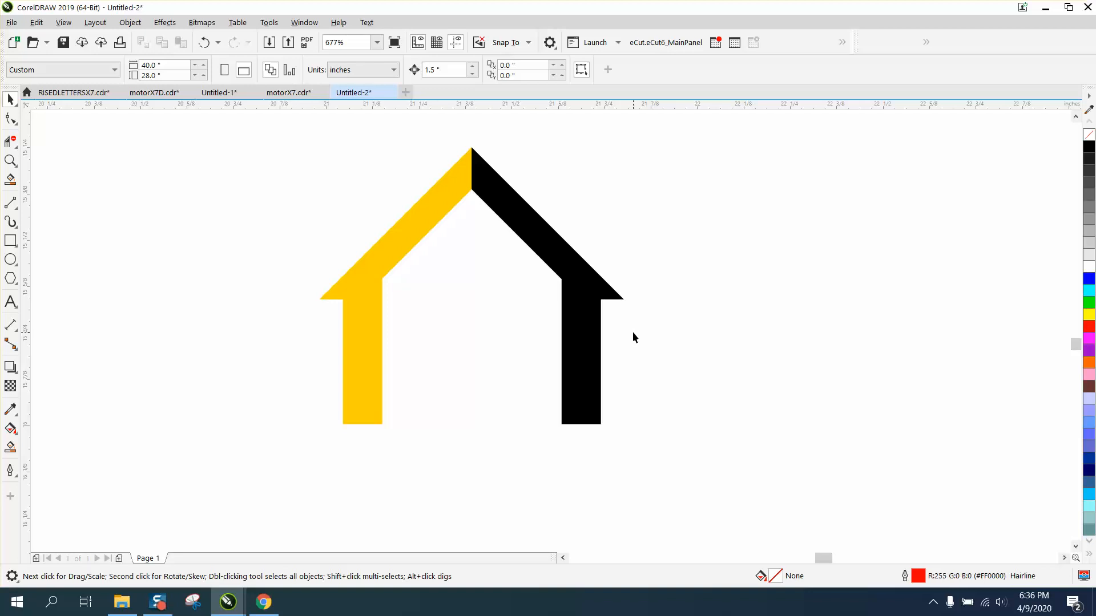
scroll(633, 337, "down", 5)
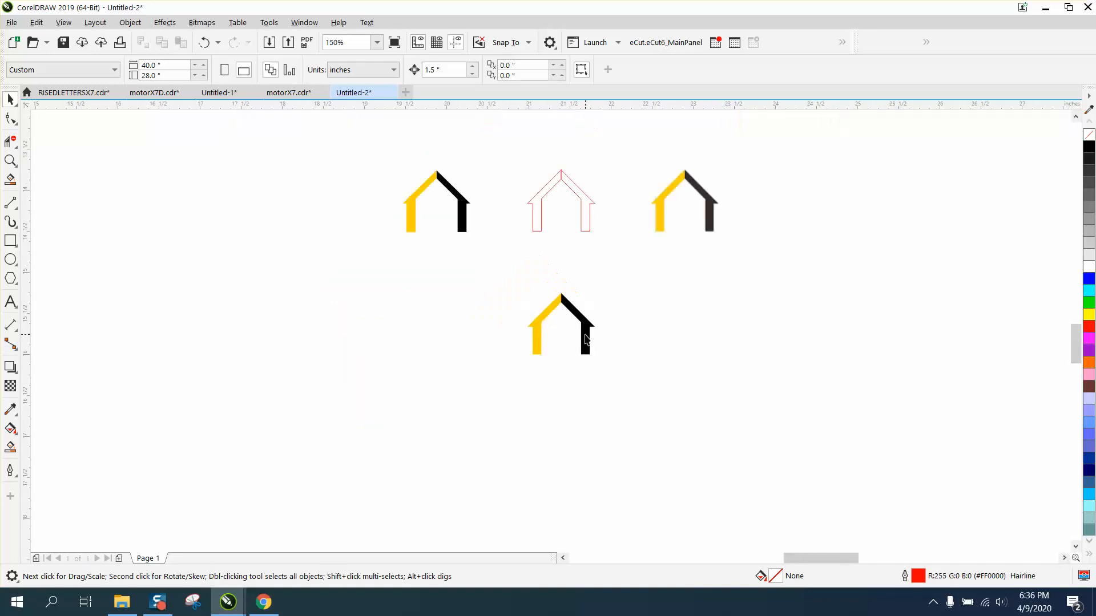